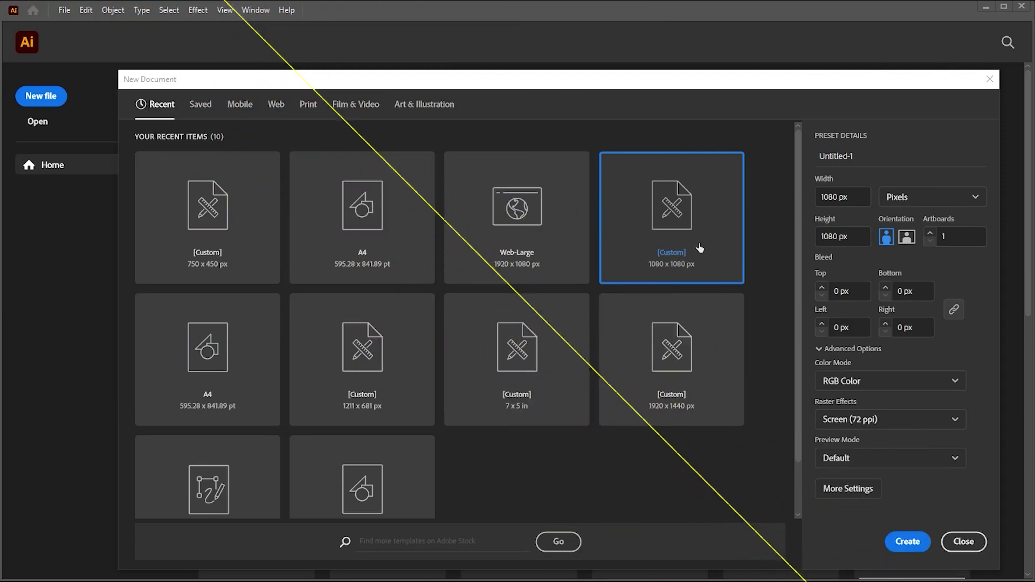
# Step: Create a 1080 x 1080 px RGB document and draw a white rectangle covering slightly more than the artboard
pyautogui.click(851, 195)
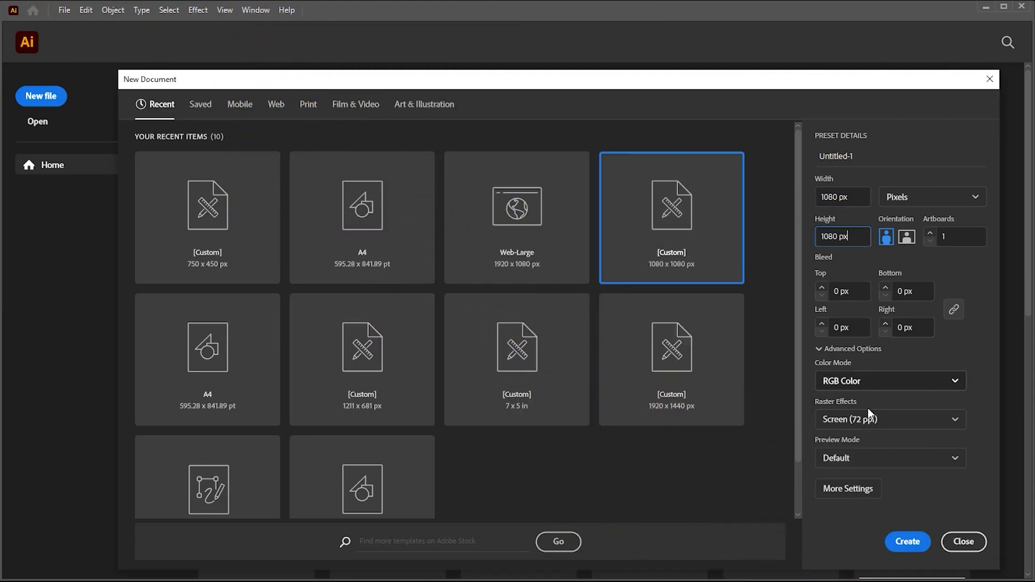
pyautogui.click(901, 541)
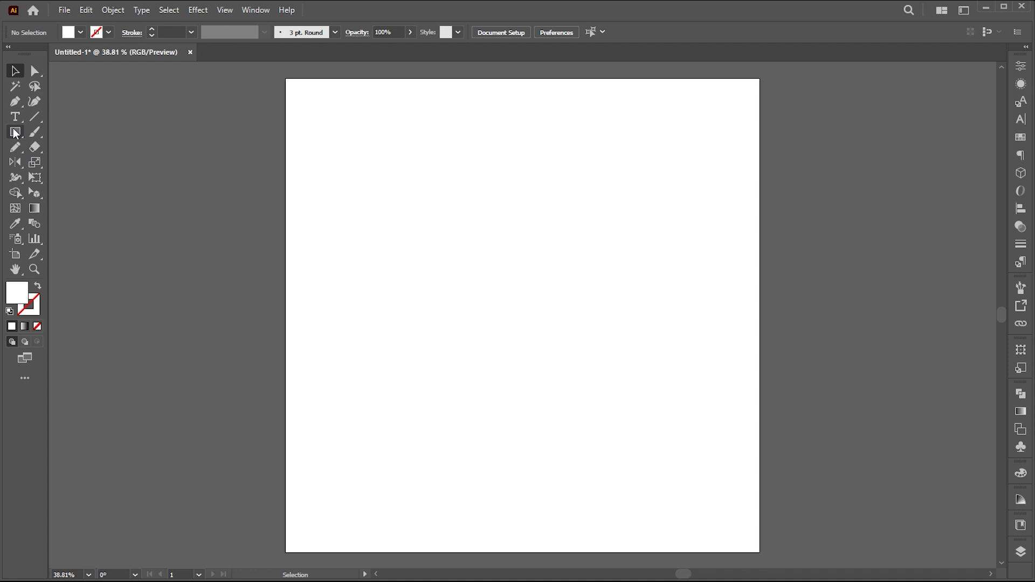
pyautogui.moveTo(281, 75); pyautogui.dragTo(762, 554)
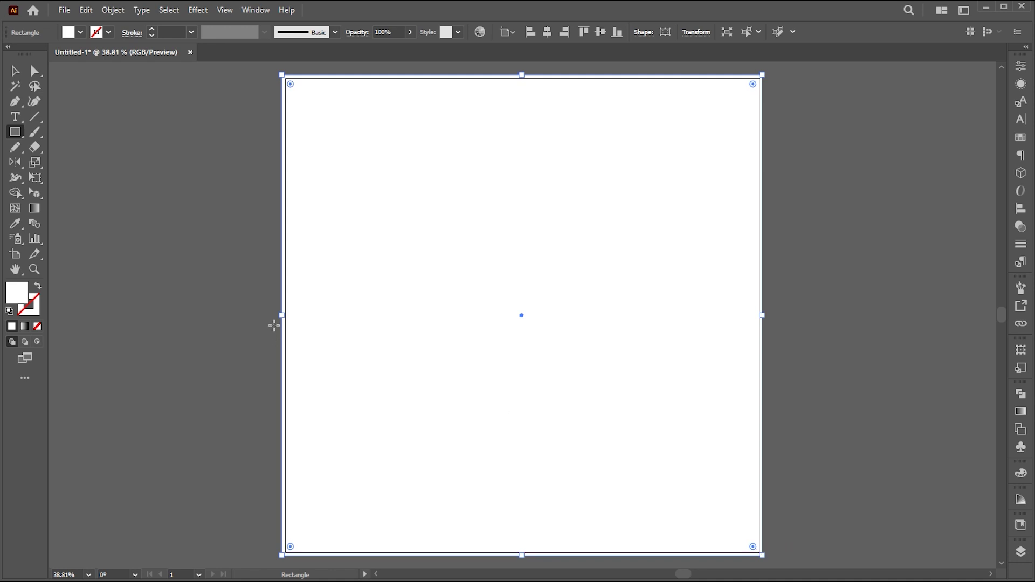
# Step: Apply a linear gradient to the rectangle and set its black end stop to pure red, ff0000
pyautogui.click(41, 209)
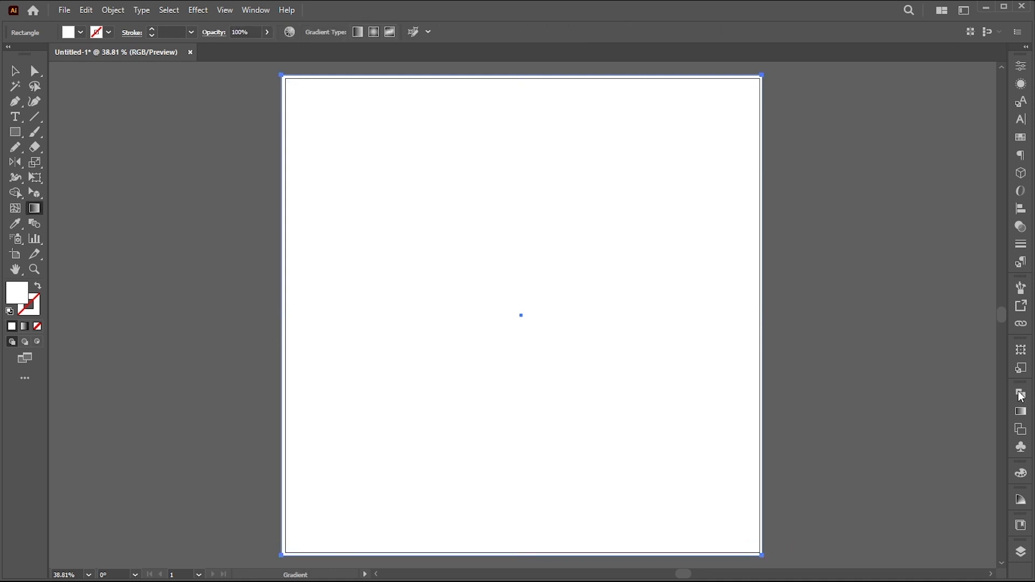
pyautogui.click(1021, 411)
pyautogui.click(874, 419)
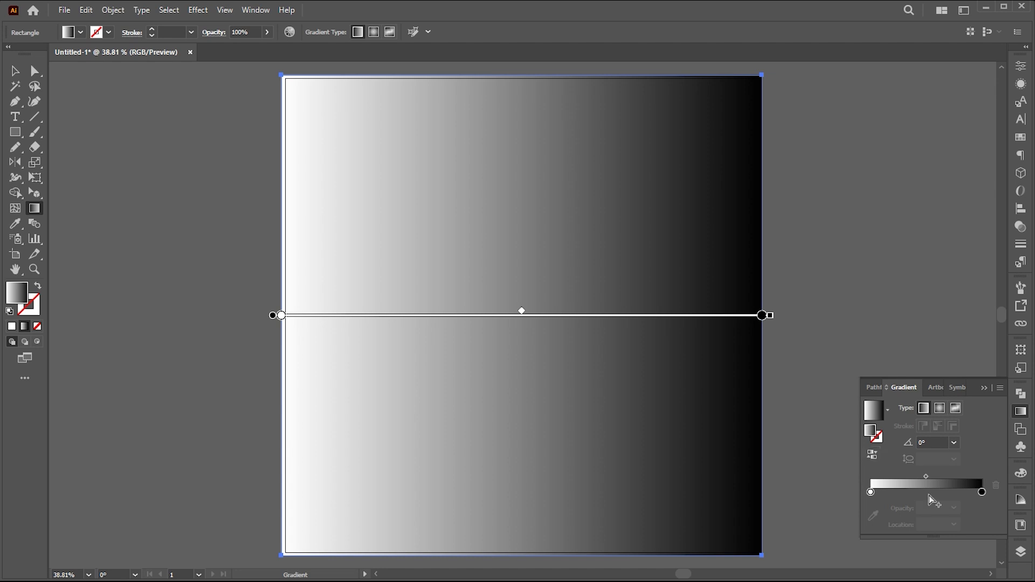
pyautogui.doubleClick(981, 492)
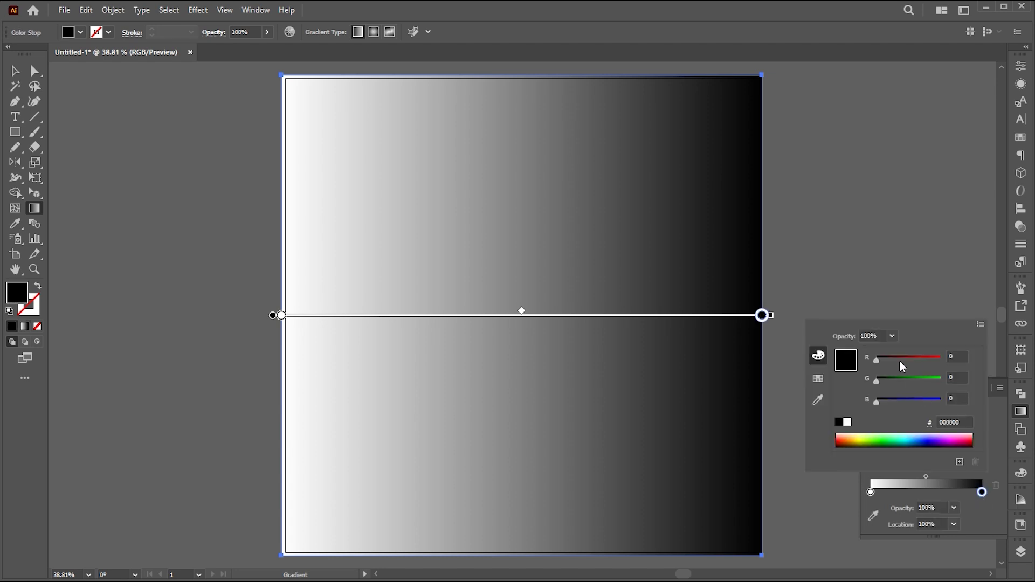
pyautogui.moveTo(940, 361); pyautogui.dragTo(948, 362)
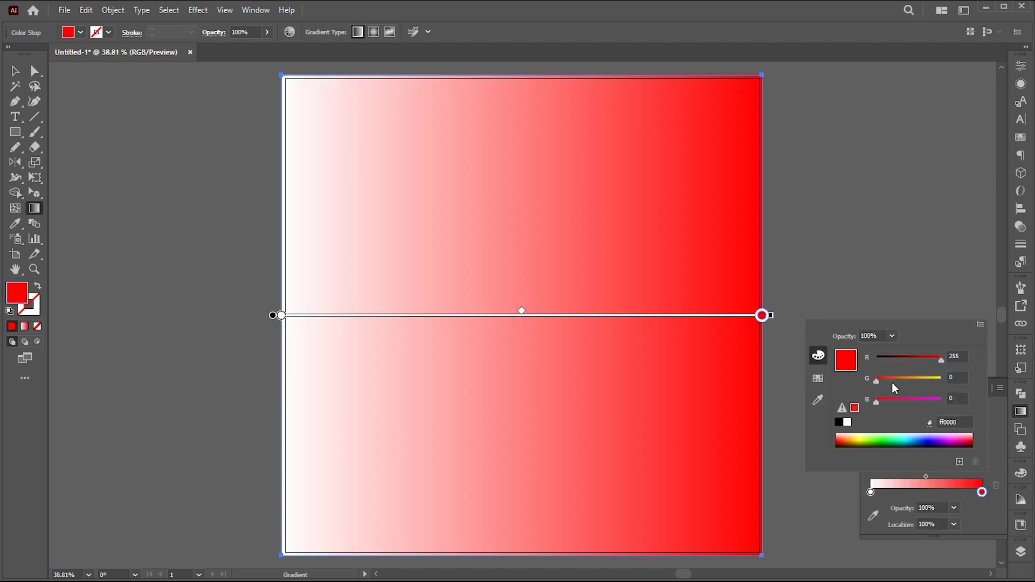
pyautogui.click(993, 432)
# Step: Change the white start stop of the gradient to a dark red, starting from a red swatch and lowering its RGB values
pyautogui.doubleClick(871, 492)
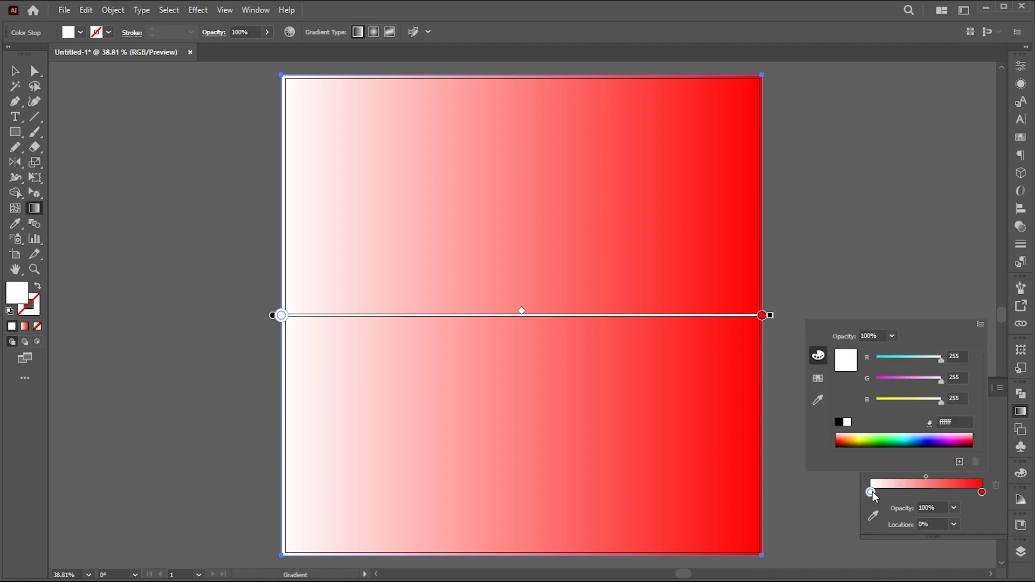
pyautogui.click(818, 379)
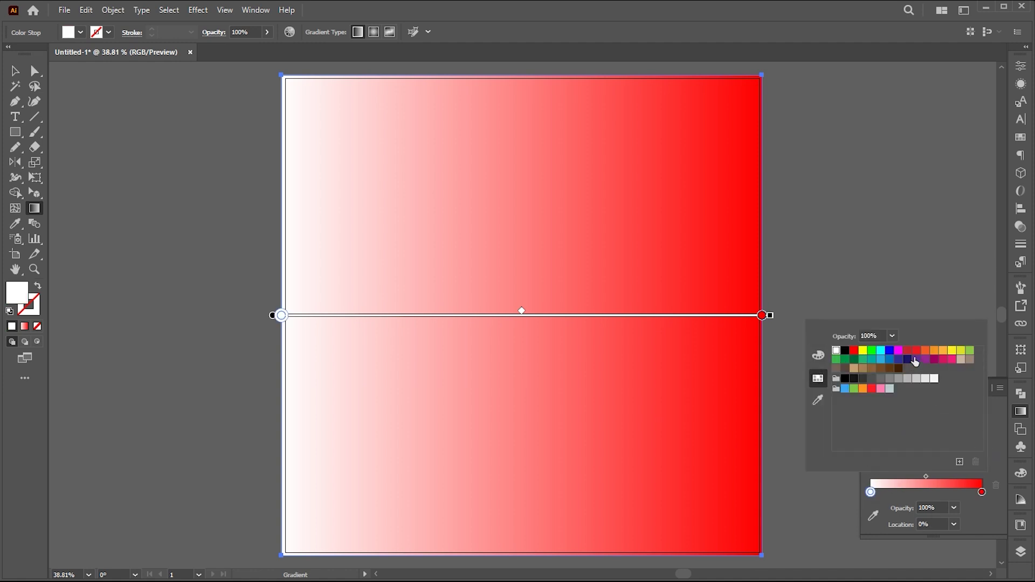
pyautogui.click(909, 352)
pyautogui.click(818, 356)
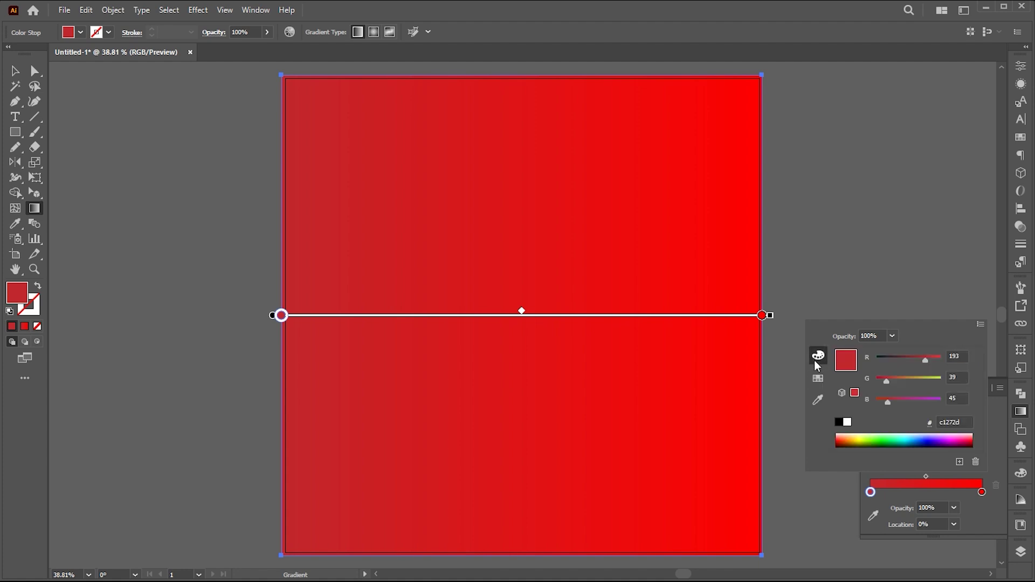
pyautogui.moveTo(887, 380); pyautogui.dragTo(876, 380)
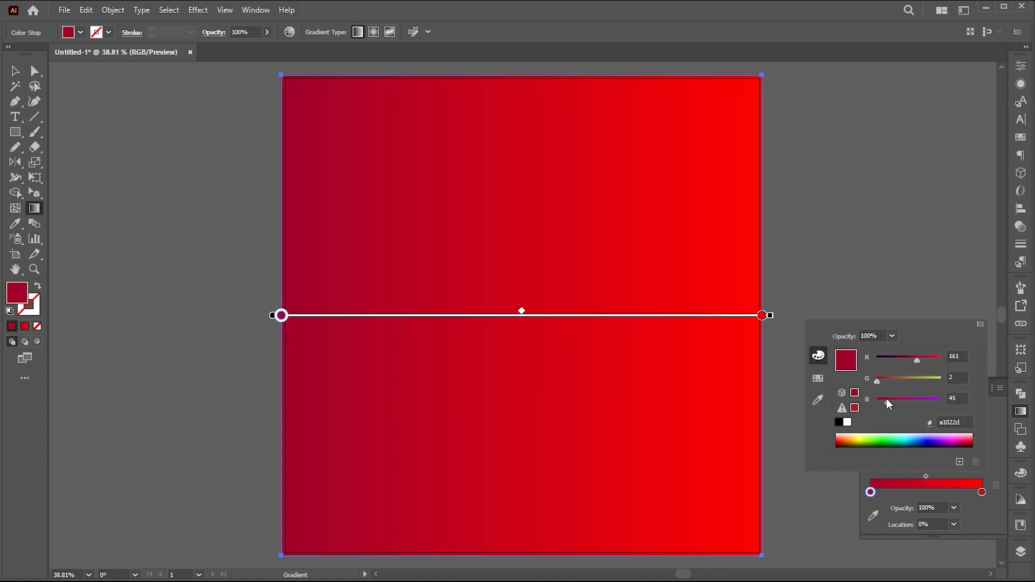
pyautogui.click(993, 434)
# Step: Redraw the gradient diagonally at about 66°, running from dark red near the lower edge to bright red at the upper right
pyautogui.hotkey('ctrl', '-')
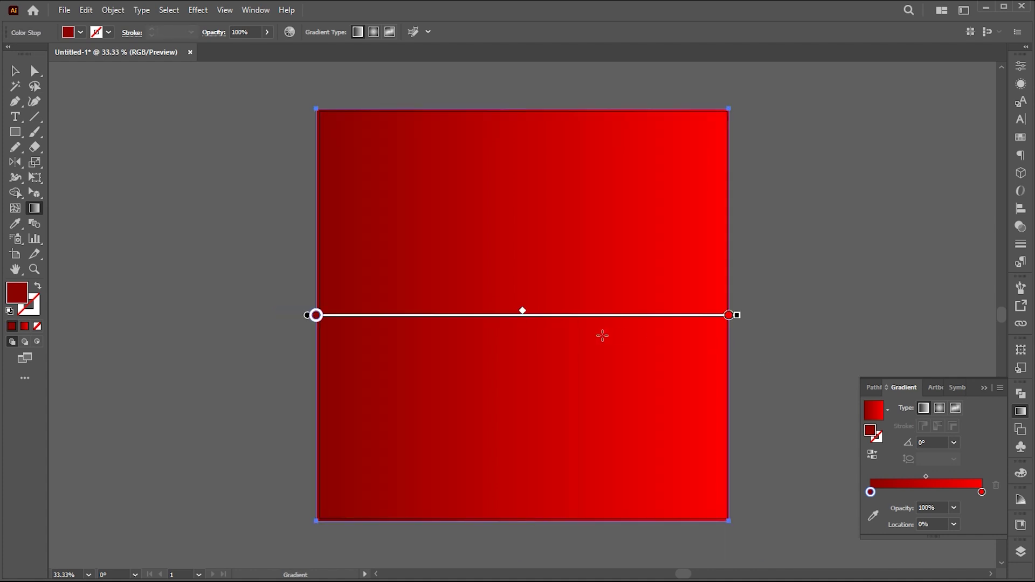
pyautogui.moveTo(545, 374); pyautogui.dragTo(702, 107)
pyautogui.moveTo(499, 460); pyautogui.dragTo(672, 84)
pyautogui.press('v')
pyautogui.click(760, 255)
pyautogui.moveTo(789, 284); pyautogui.dragTo(781, 253)
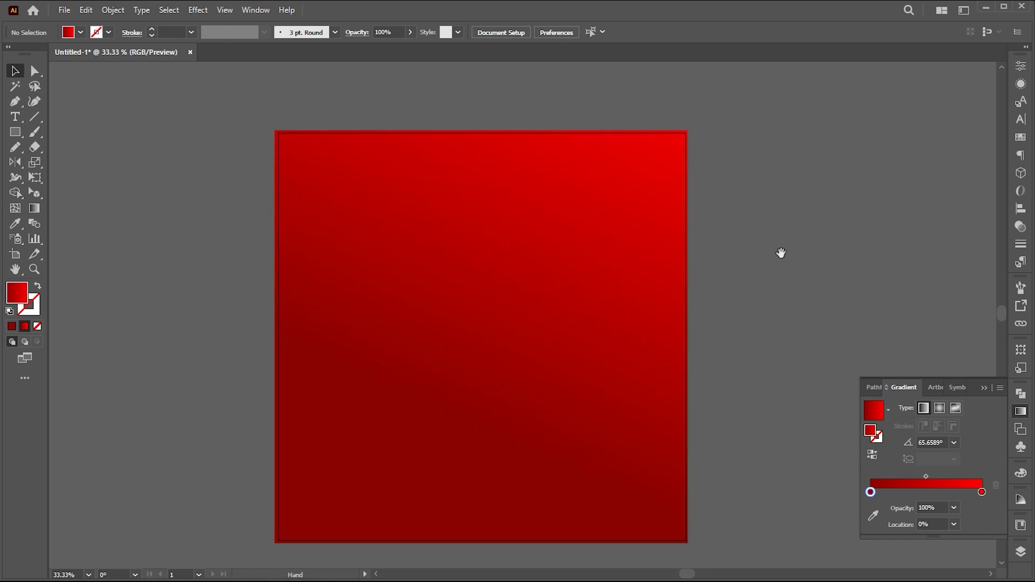
pyautogui.click(984, 388)
# Step: Open the recent file social media post 04 rec.ai and select all of its artwork for copying
pyautogui.press('z')
pyautogui.moveTo(615, 420); pyautogui.dragTo(638, 416)
pyautogui.moveTo(603, 409); pyautogui.dragTo(620, 392)
pyautogui.moveTo(535, 380); pyautogui.dragTo(555, 378)
pyautogui.press('v')
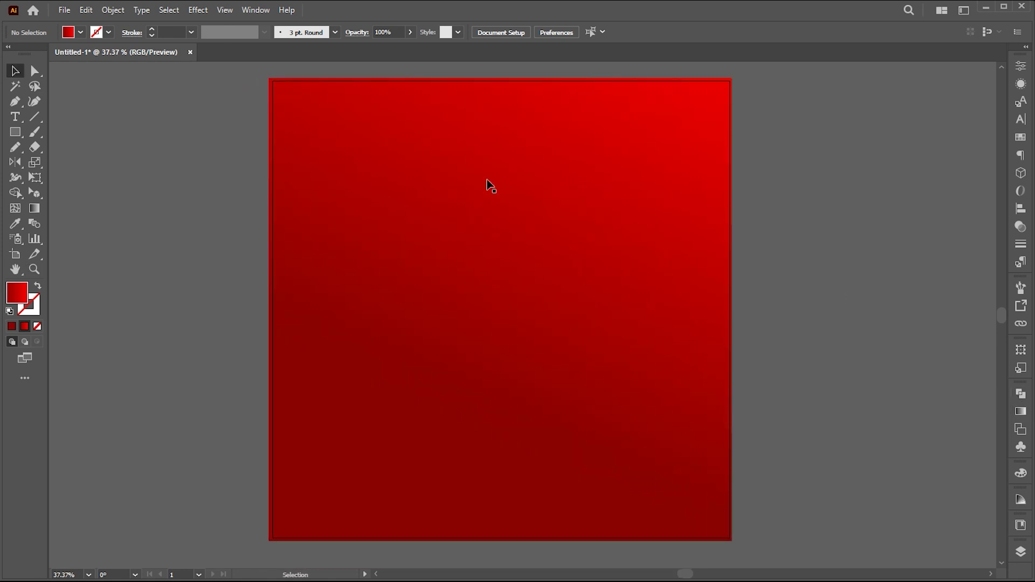
pyautogui.click(64, 10)
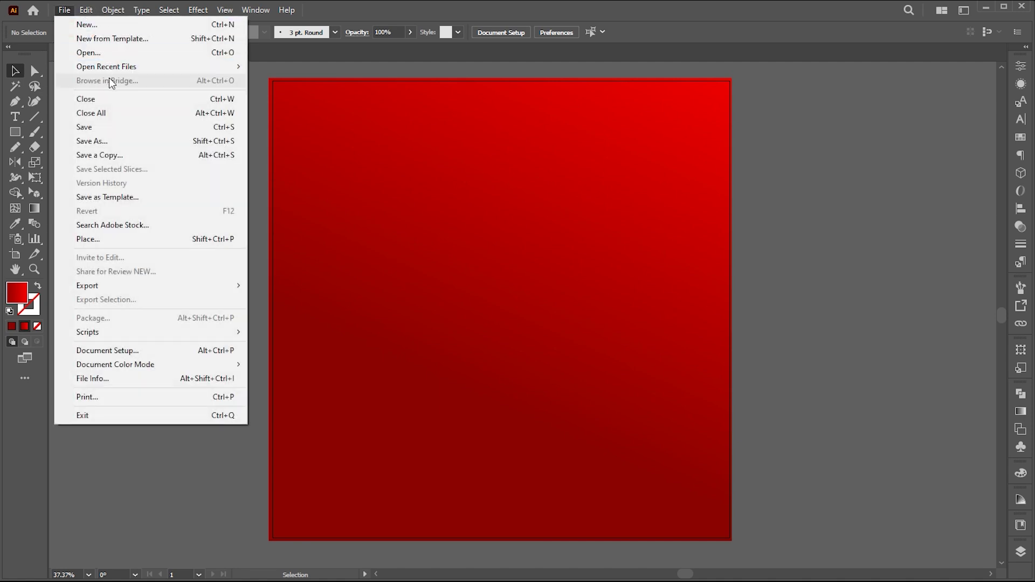
pyautogui.moveTo(117, 66)
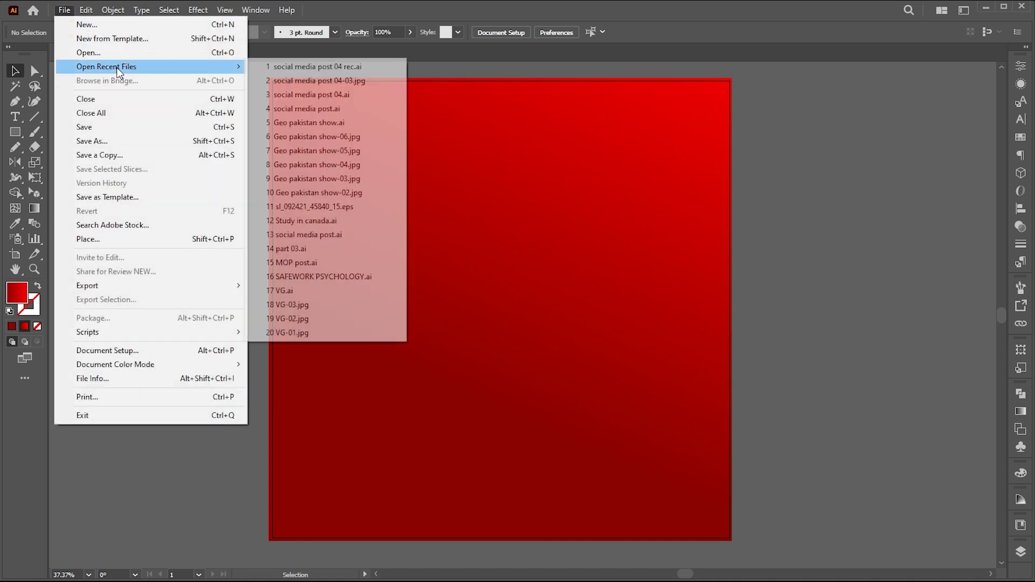
pyautogui.click(327, 68)
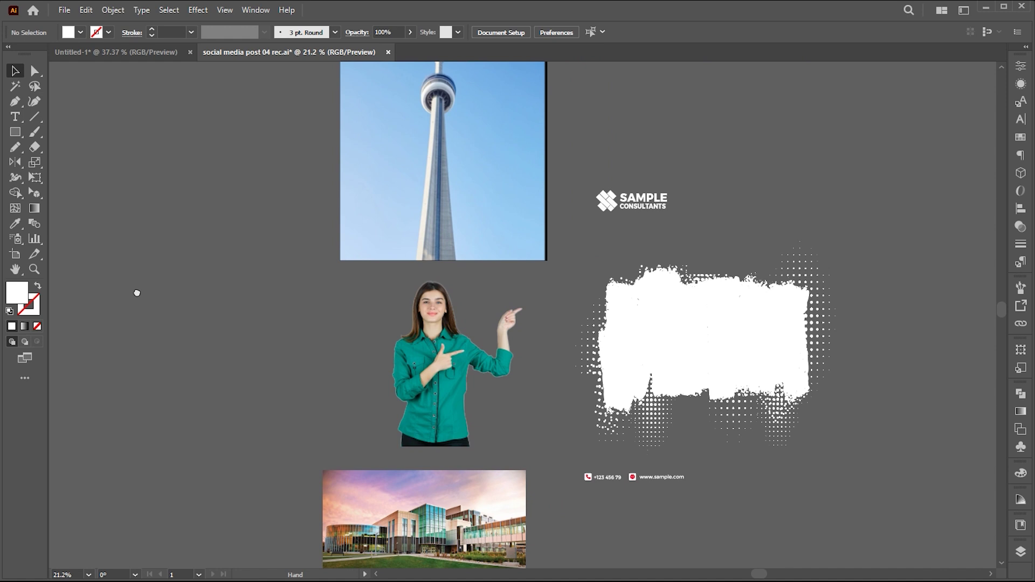
pyautogui.moveTo(833, 235); pyautogui.dragTo(828, 235)
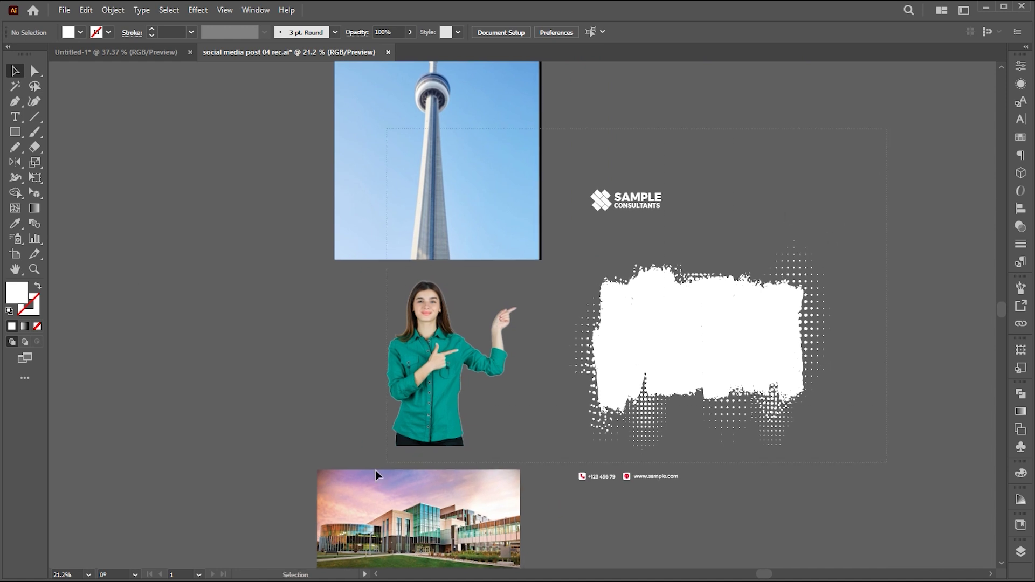
pyautogui.hotkey('ctrl', 'a')
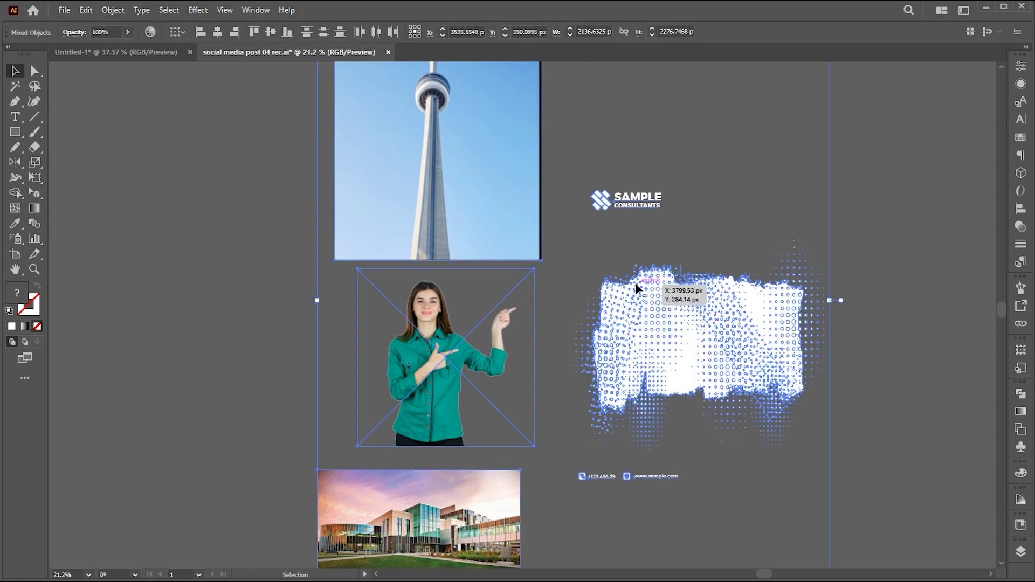
# Step: Paste the copied artwork into the red gradient document and place it beside the artboard
pyautogui.click(134, 52)
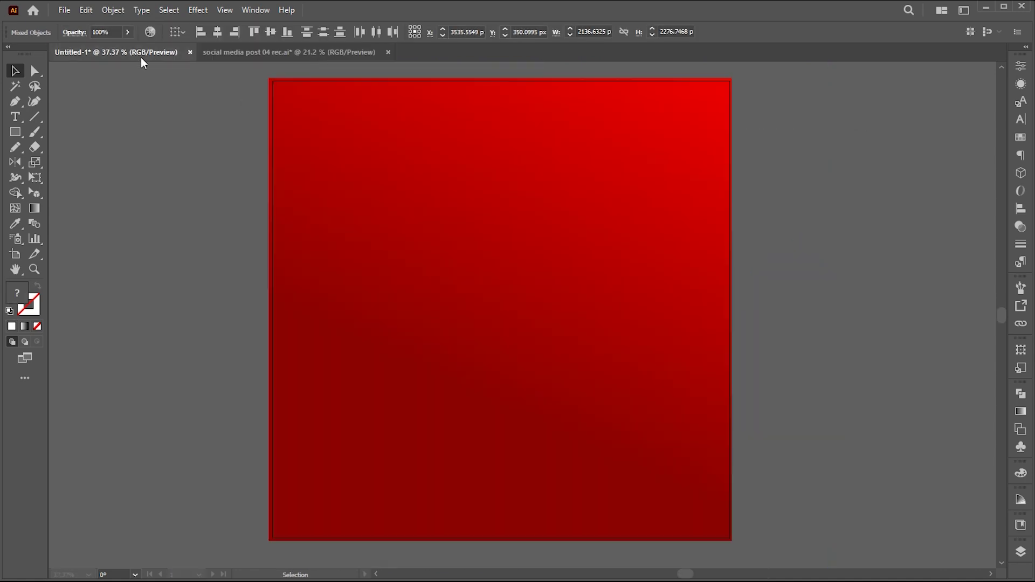
pyautogui.moveTo(820, 333); pyautogui.dragTo(523, 333)
pyautogui.moveTo(617, 333); pyautogui.dragTo(512, 302)
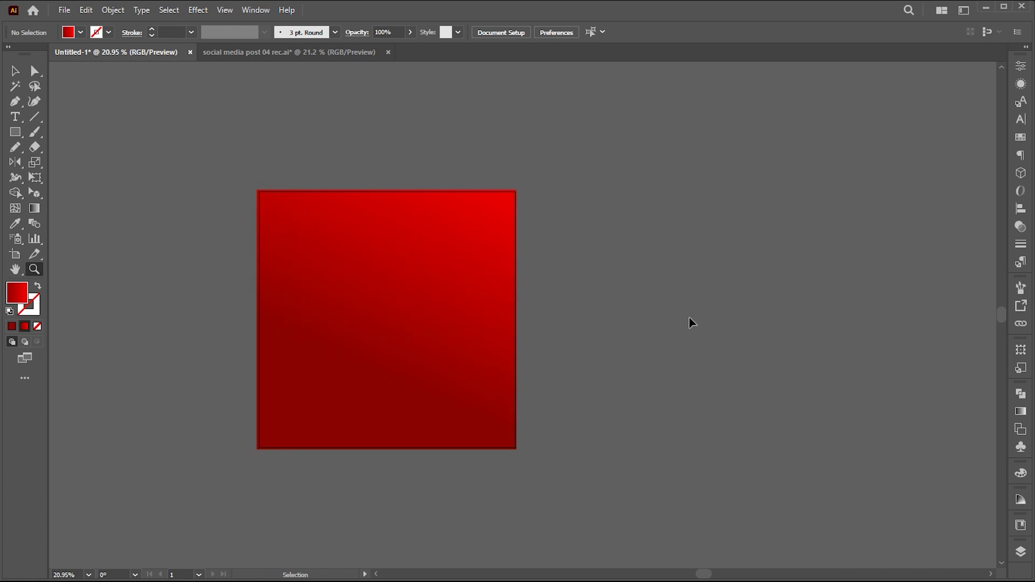
pyautogui.hotkey('ctrl', 'v')
pyautogui.moveTo(380, 321); pyautogui.dragTo(587, 296)
pyautogui.moveTo(480, 289); pyautogui.dragTo(550, 292)
pyautogui.moveTo(520, 300); pyautogui.dragTo(563, 301)
pyautogui.click(564, 302)
# Step: Move the white brush-stroke shape onto the red artboard, enlarge it and centre it there
pyautogui.moveTo(915, 345); pyautogui.dragTo(363, 330)
pyautogui.press('z')
pyautogui.click(344, 315)
pyautogui.click(388, 316)
pyautogui.press('v')
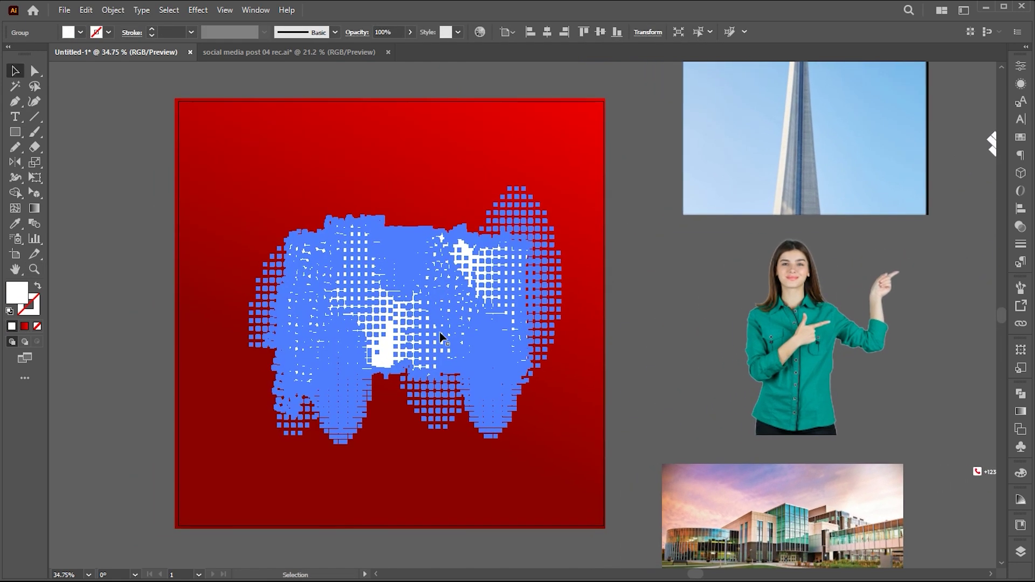
pyautogui.moveTo(547, 318); pyautogui.dragTo(571, 321)
pyautogui.moveTo(504, 332); pyautogui.dragTo(492, 334)
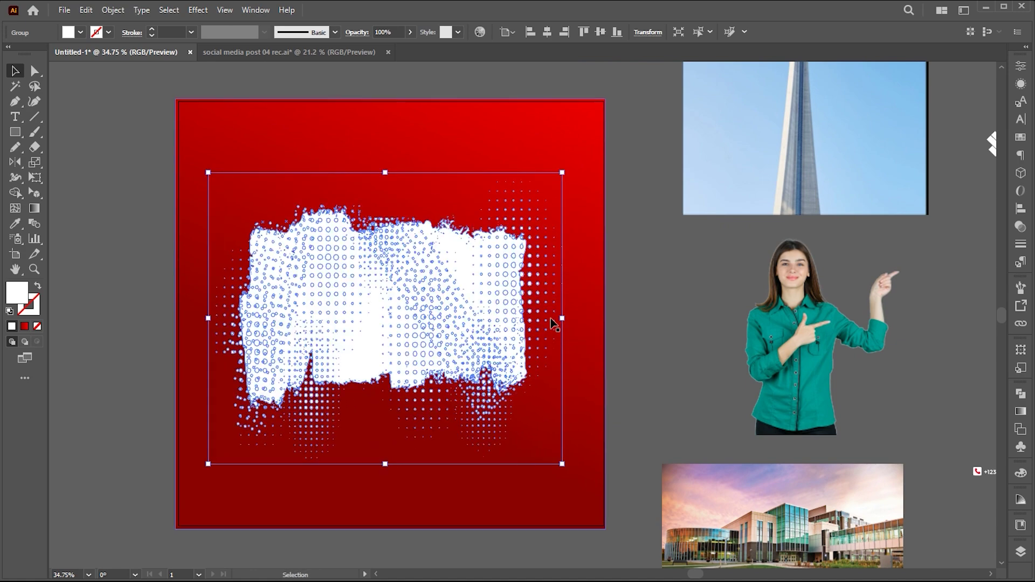
pyautogui.scroll(1, 638, 309)
pyautogui.moveTo(551, 315); pyautogui.dragTo(577, 322)
pyautogui.moveTo(481, 319); pyautogui.dragTo(483, 321)
# Step: Start a Pen tool outline on the building photo, tracing the far-left edge of the round glass wing up to its roof
pyautogui.click(700, 307)
pyautogui.moveTo(700, 305); pyautogui.dragTo(684, 241)
pyautogui.click(729, 466)
pyautogui.moveTo(766, 493); pyautogui.dragTo(589, 320)
pyautogui.press('z')
pyautogui.moveTo(607, 371); pyautogui.dragTo(803, 379)
pyautogui.moveTo(264, 388); pyautogui.dragTo(323, 395)
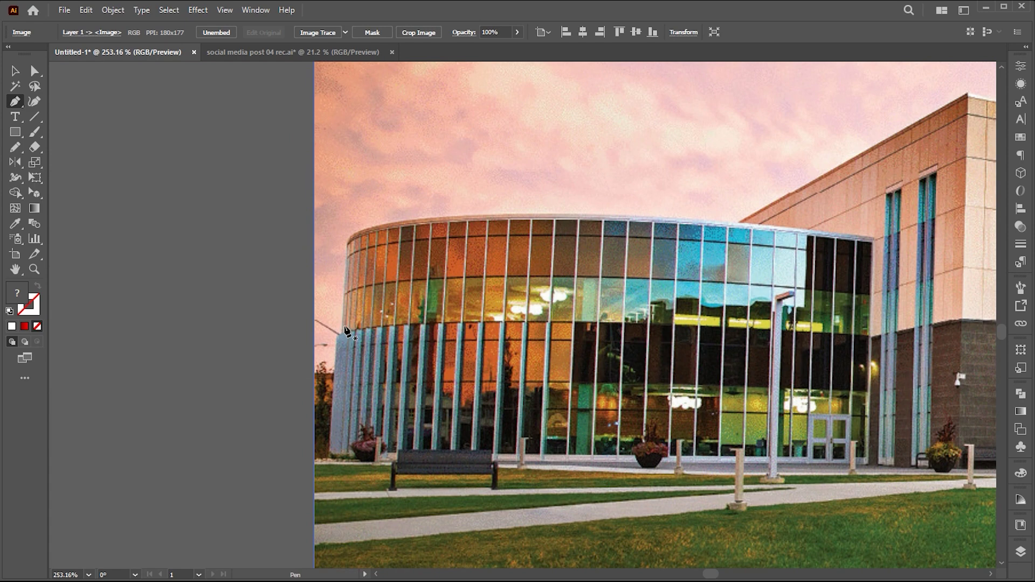
pyautogui.moveTo(300, 371); pyautogui.dragTo(334, 372)
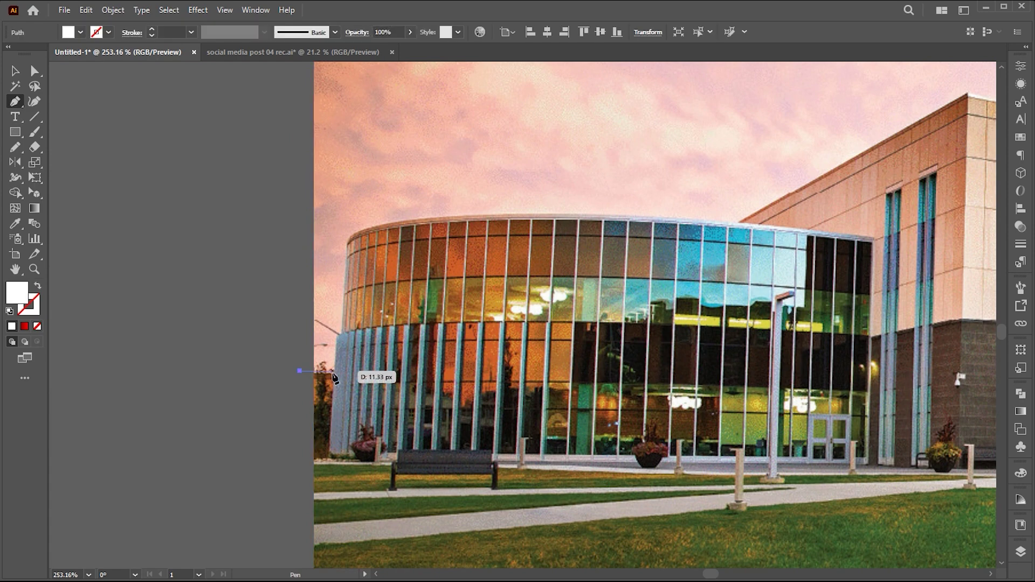
pyautogui.click(348, 241)
pyautogui.hscroll(5, 348, 240)
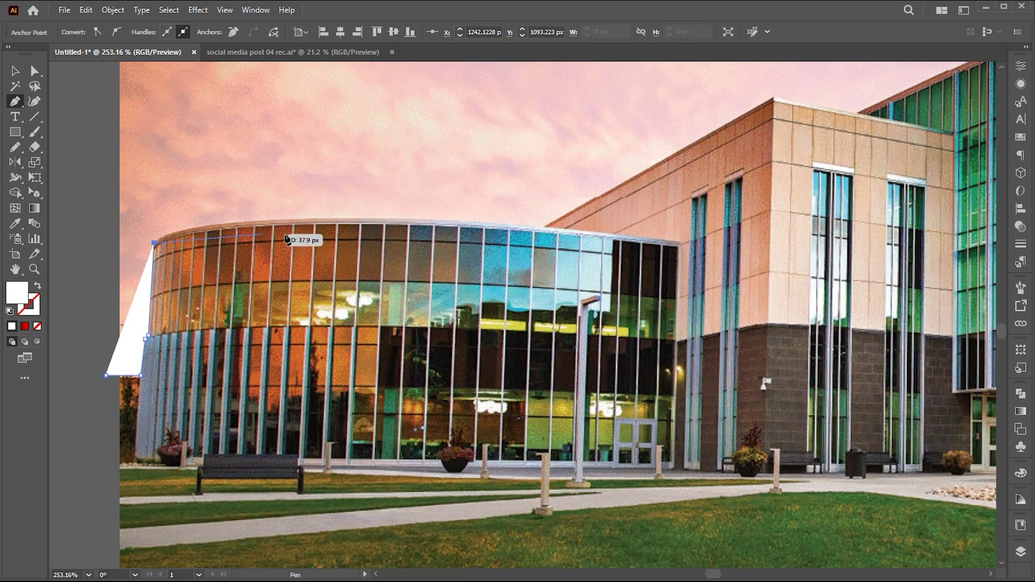
# Step: Continue the outline along the curved roof of the round wing and up to the peak of the beige block
pyautogui.moveTo(361, 219); pyautogui.dragTo(408, 294)
pyautogui.click(361, 219)
pyautogui.click(549, 226)
pyautogui.moveTo(408, 294); pyautogui.dragTo(476, 294)
pyautogui.click(306, 339)
pyautogui.click(732, 98)
# Step: Trace the beige block's roofline, the top of the glass tower and the step up to the rear wing's peak
pyautogui.moveTo(863, 122); pyautogui.dragTo(420, 200)
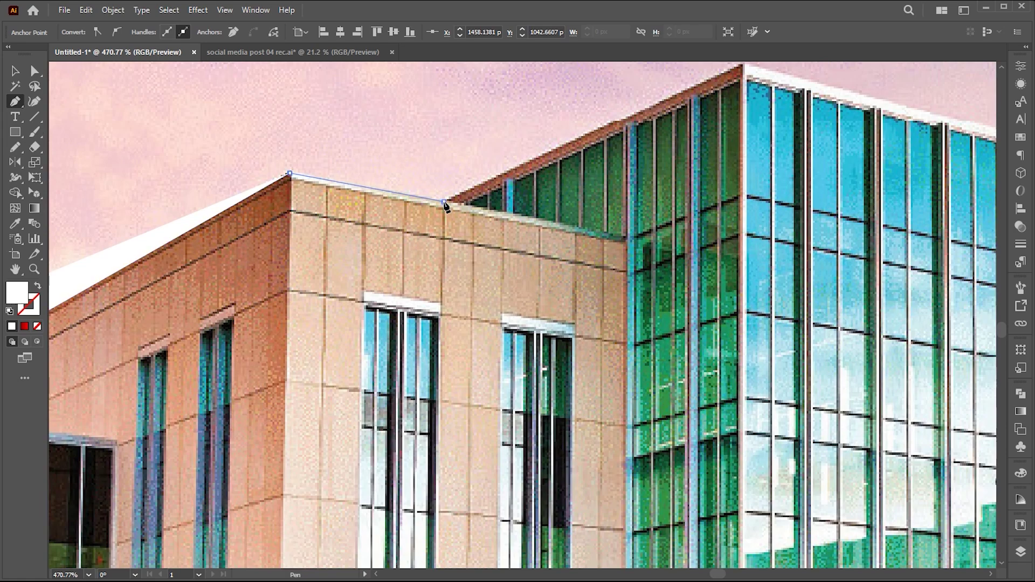
pyautogui.click(448, 203)
pyautogui.moveTo(717, 102); pyautogui.dragTo(378, 178)
pyautogui.click(405, 153)
pyautogui.moveTo(561, 200); pyautogui.dragTo(293, 196)
pyautogui.click(447, 228)
pyautogui.click(449, 254)
pyautogui.click(687, 181)
# Step: Trace the rear wing's roof down to the glass walkway and along its roof to the photo's right edge
pyautogui.moveTo(787, 226); pyautogui.dragTo(344, 229)
pyautogui.moveTo(786, 325); pyautogui.dragTo(636, 302)
pyautogui.click(620, 331)
pyautogui.click(619, 386)
pyautogui.click(713, 412)
pyautogui.moveTo(938, 370); pyautogui.dragTo(483, 332)
pyautogui.click(453, 337)
pyautogui.moveTo(624, 352); pyautogui.dragTo(329, 313)
pyautogui.moveTo(497, 345); pyautogui.dragTo(581, 295)
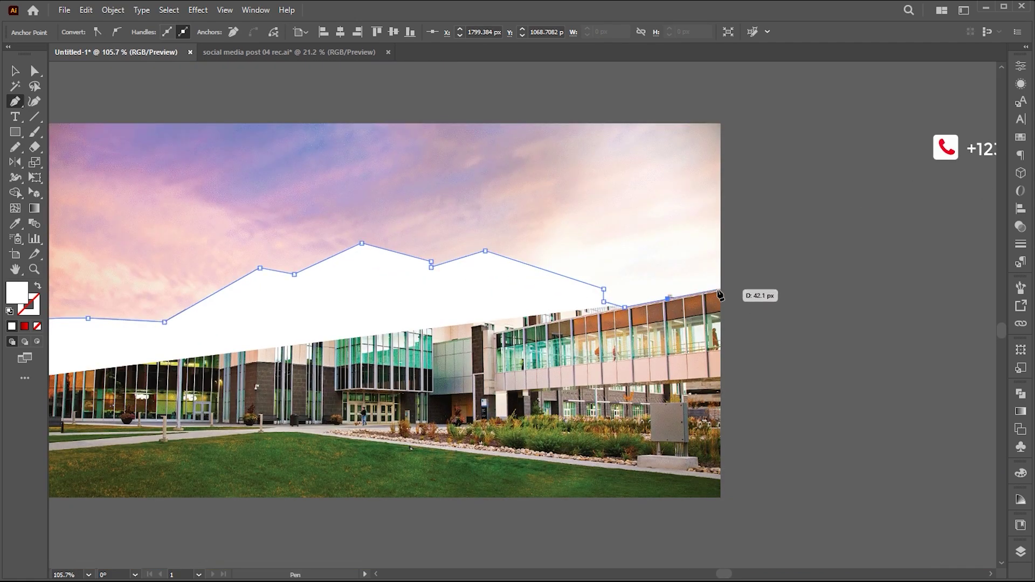
pyautogui.click(719, 291)
# Step: Close the building outline around the lower edge of the photo, back to its starting point at the left
pyautogui.moveTo(725, 318); pyautogui.dragTo(825, 289)
pyautogui.click(819, 469)
pyautogui.moveTo(92, 472); pyautogui.dragTo(293, 469)
pyautogui.click(290, 465)
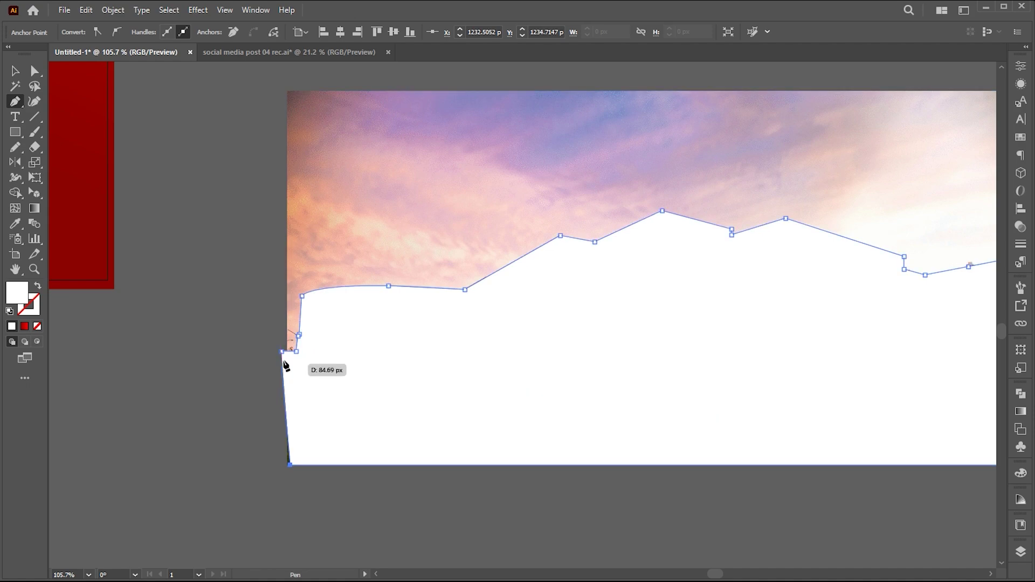
pyautogui.click(282, 353)
# Step: Select the traced outline together with the building photo and make a clipping mask that removes the sky
pyautogui.scroll(-3, 429, 353)
pyautogui.press('v')
pyautogui.moveTo(344, 219); pyautogui.dragTo(435, 415)
pyautogui.click(86, 9)
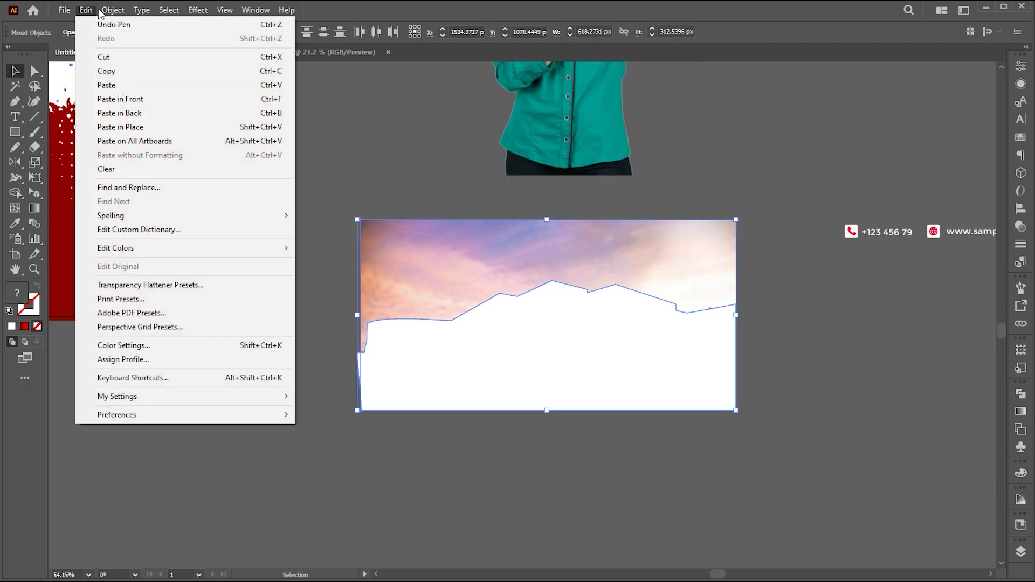
pyautogui.moveTo(115, 11)
pyautogui.moveTo(160, 506)
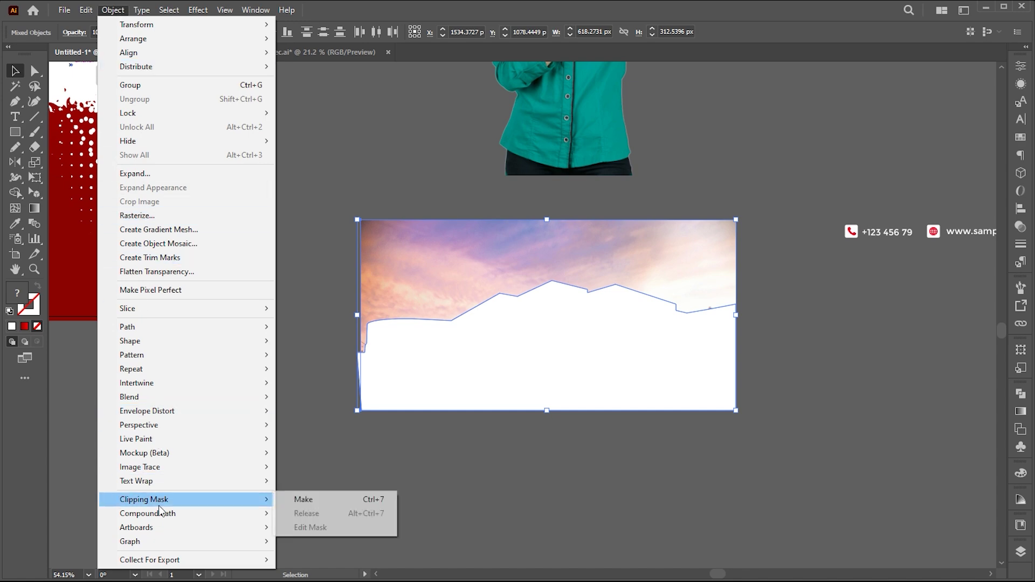
pyautogui.click(334, 503)
pyautogui.click(437, 481)
# Step: Move the cut-out building photo onto the lower part of the white brush shape on the artboard
pyautogui.moveTo(438, 393); pyautogui.dragTo(711, 496)
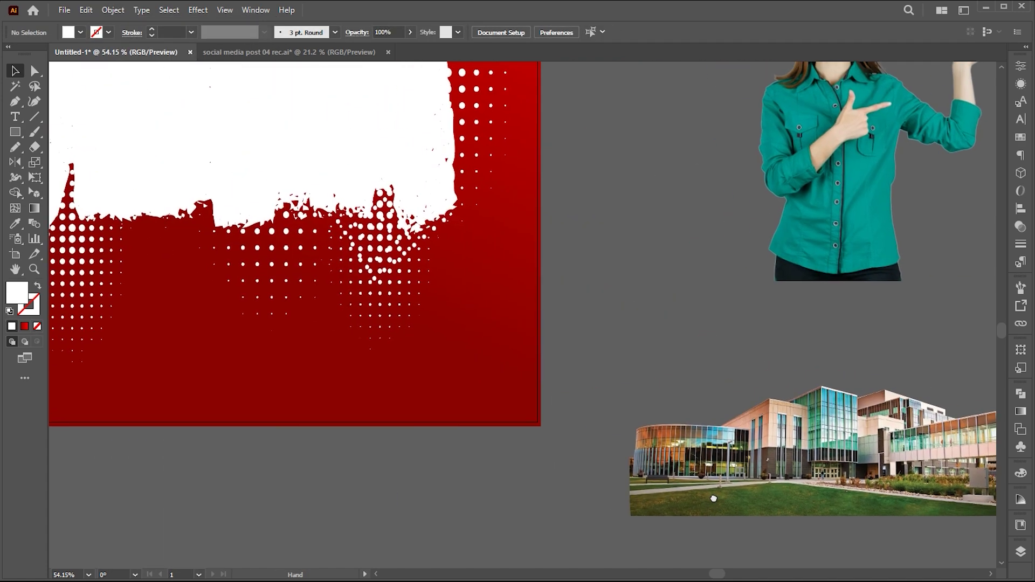
pyautogui.moveTo(667, 396); pyautogui.dragTo(732, 417)
pyautogui.moveTo(854, 491); pyautogui.dragTo(259, 225)
pyautogui.moveTo(230, 231)
pyautogui.mouseDown()
pyautogui.moveTo(494, 301)
pyautogui.moveTo(507, 289)
pyautogui.moveTo(455, 302)
pyautogui.mouseUp()
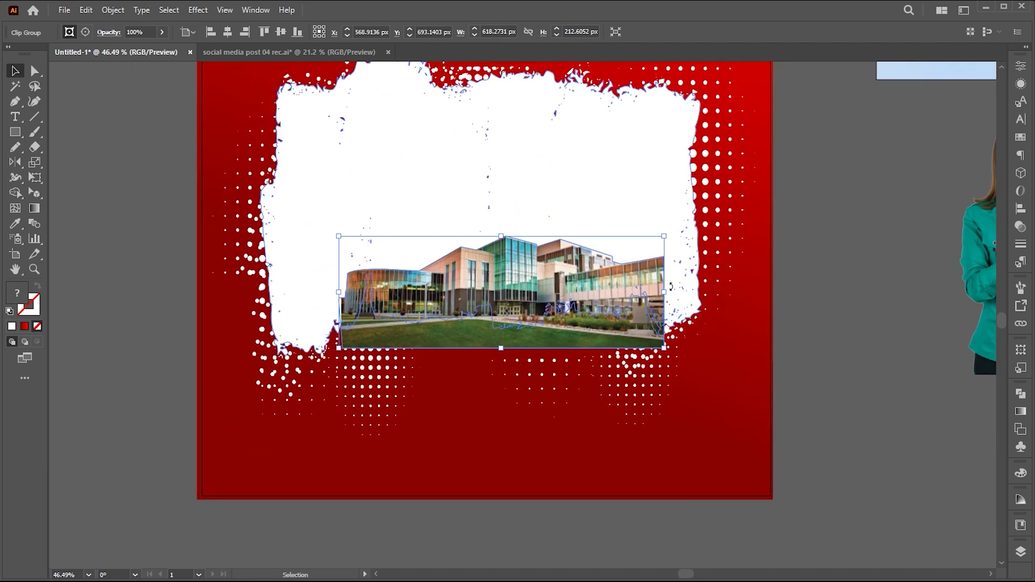
# Step: Enlarge the building proportionally to about 938 px wide and position it across the brush shape's lower half
pyautogui.moveTo(668, 293); pyautogui.dragTo(756, 292)
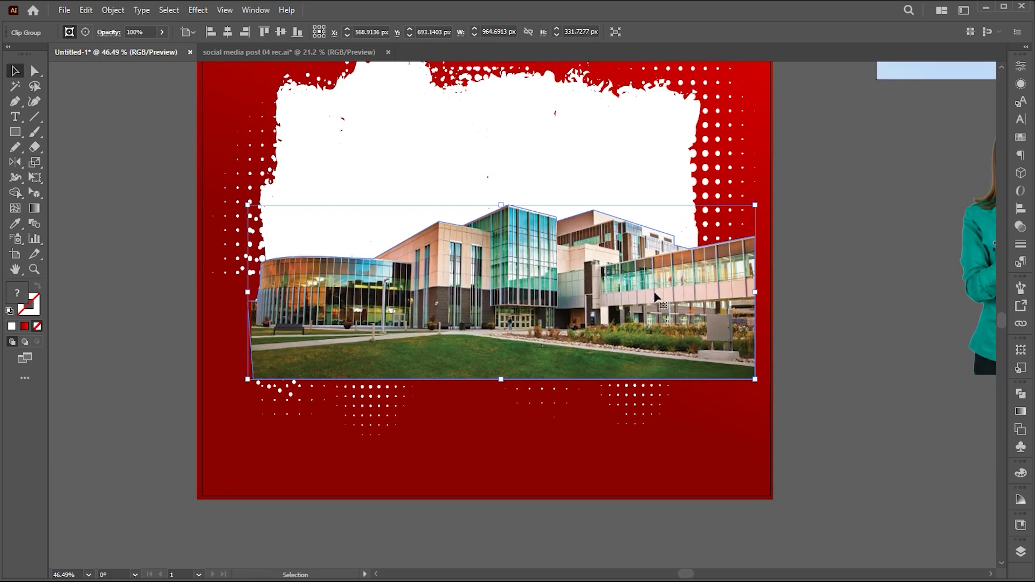
pyautogui.moveTo(639, 294); pyautogui.dragTo(606, 291)
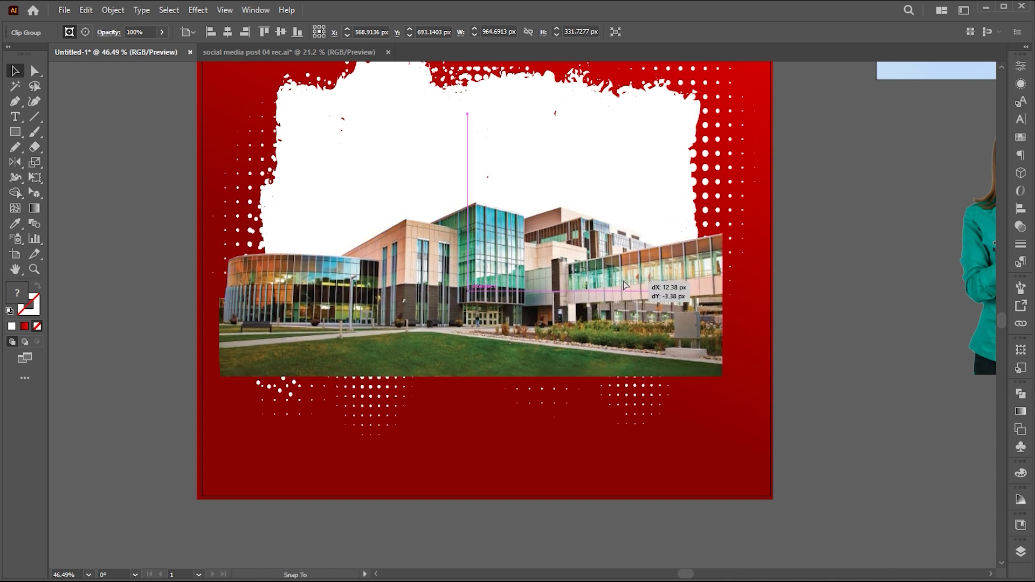
pyautogui.moveTo(724, 205); pyautogui.dragTo(716, 207)
pyautogui.moveTo(628, 273); pyautogui.dragTo(636, 275)
pyautogui.scroll(1, 765, 259)
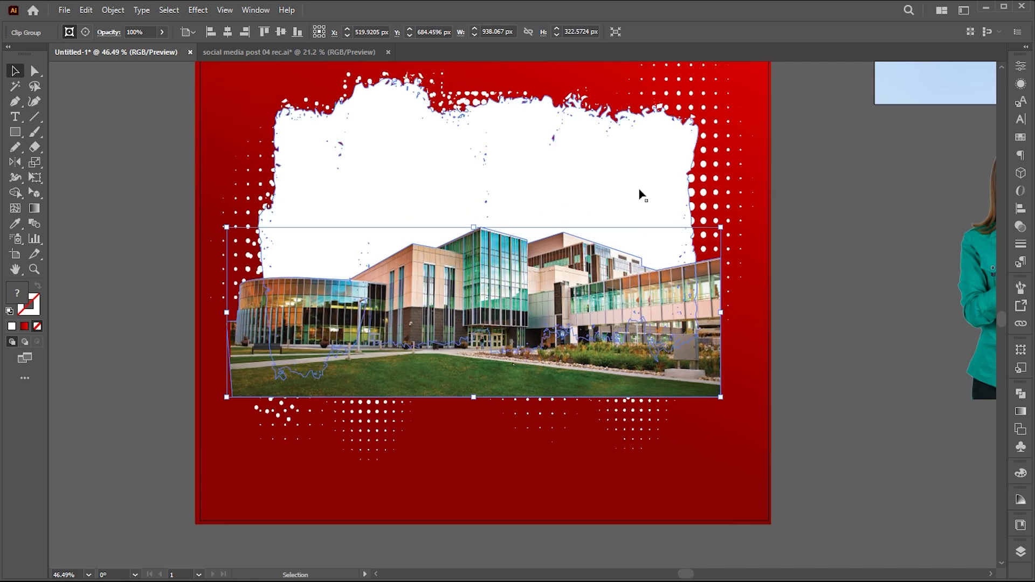
# Step: Copy the white brush shape group and paste the copy in front of the building photo
pyautogui.click(631, 185)
pyautogui.rightClick(501, 178)
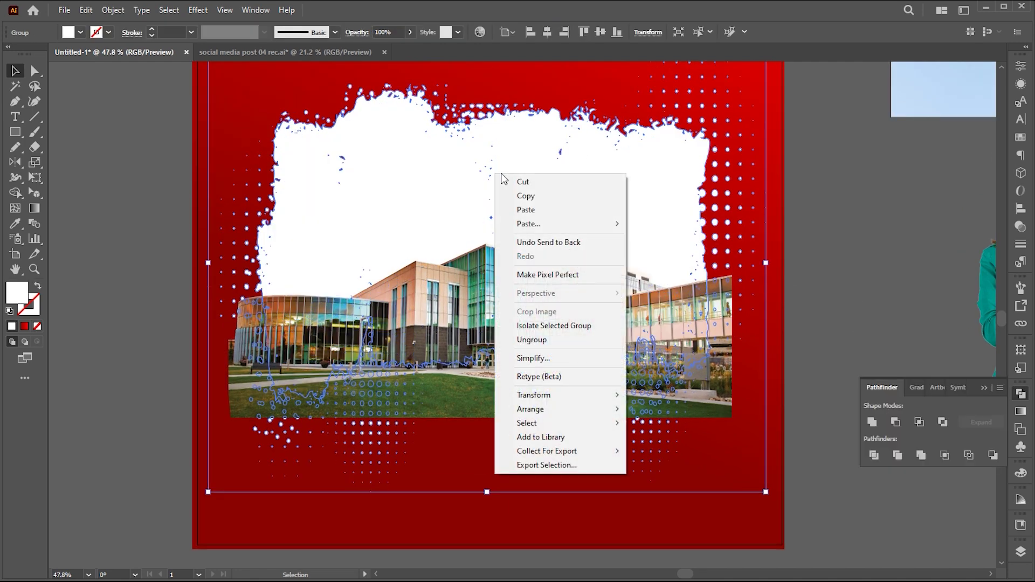
pyautogui.click(536, 196)
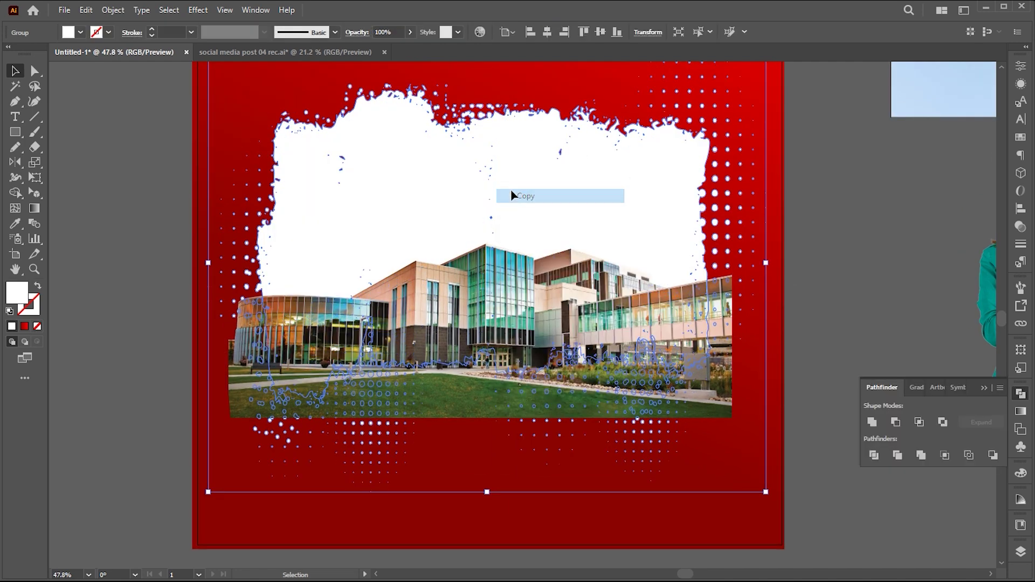
pyautogui.click(92, 11)
pyautogui.click(127, 100)
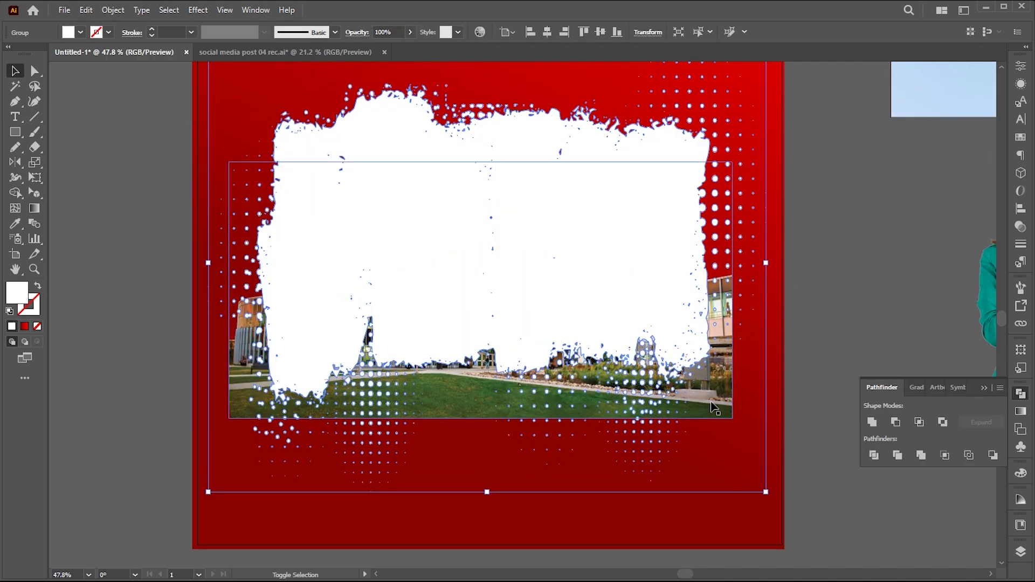
# Step: Turn the pasted brush copy into a compound path and clip the building photo with it, accepting the complex mask
pyautogui.click(113, 10)
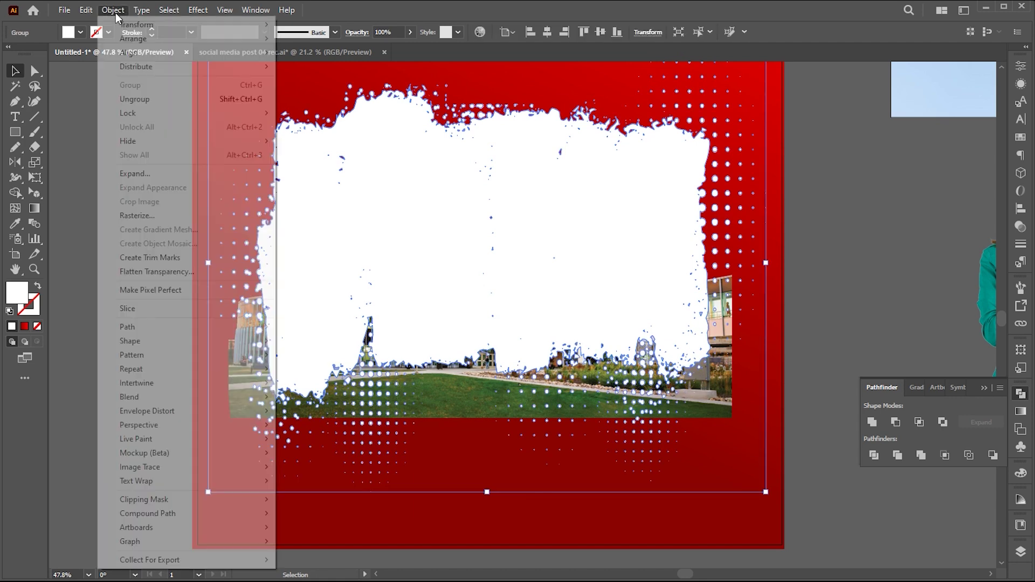
pyautogui.moveTo(173, 507)
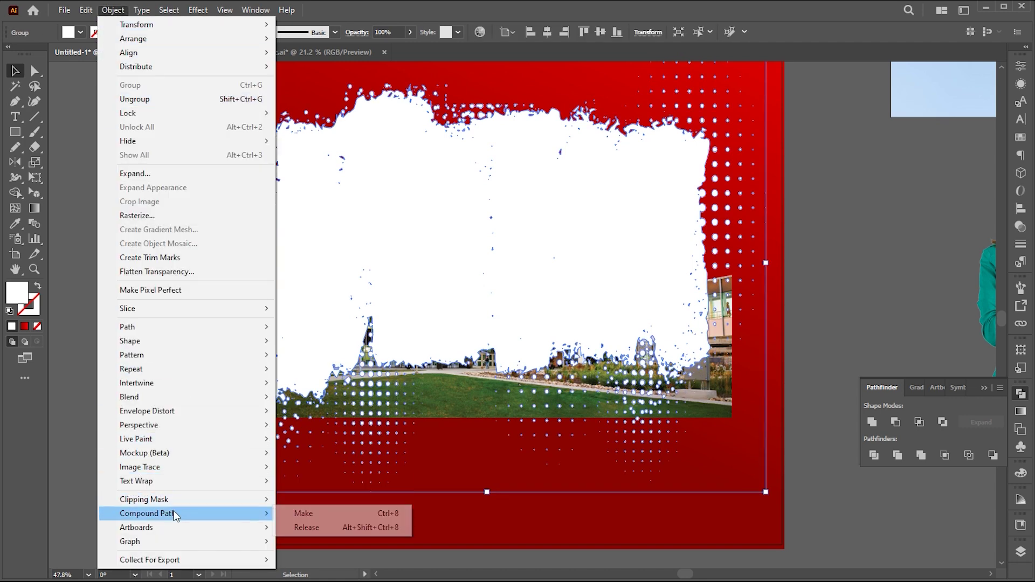
pyautogui.click(298, 513)
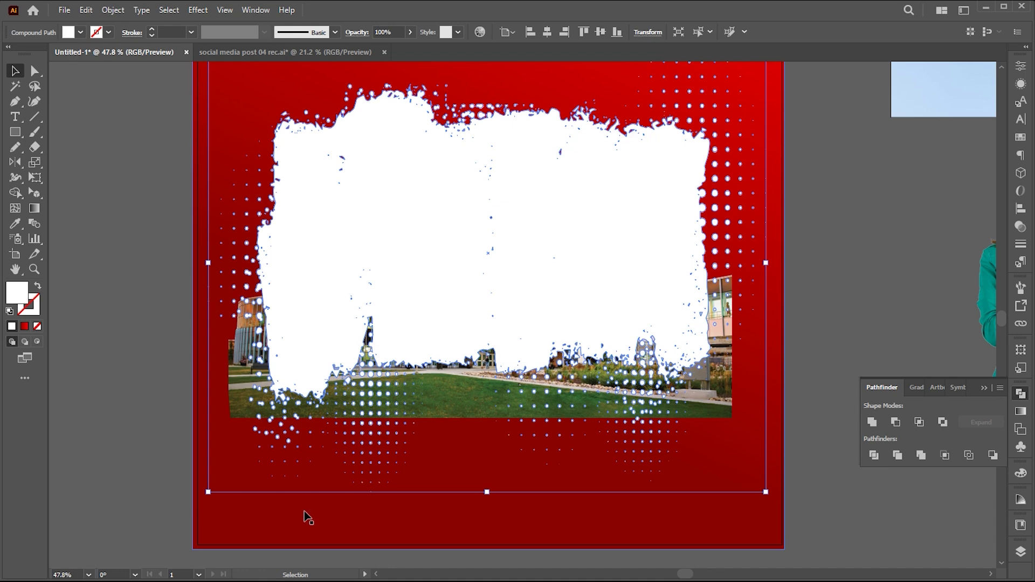
pyautogui.keyDown('shift'); pyautogui.click(460, 410); pyautogui.keyUp('shift')
pyautogui.click(113, 10)
pyautogui.moveTo(152, 500)
pyautogui.click(351, 501)
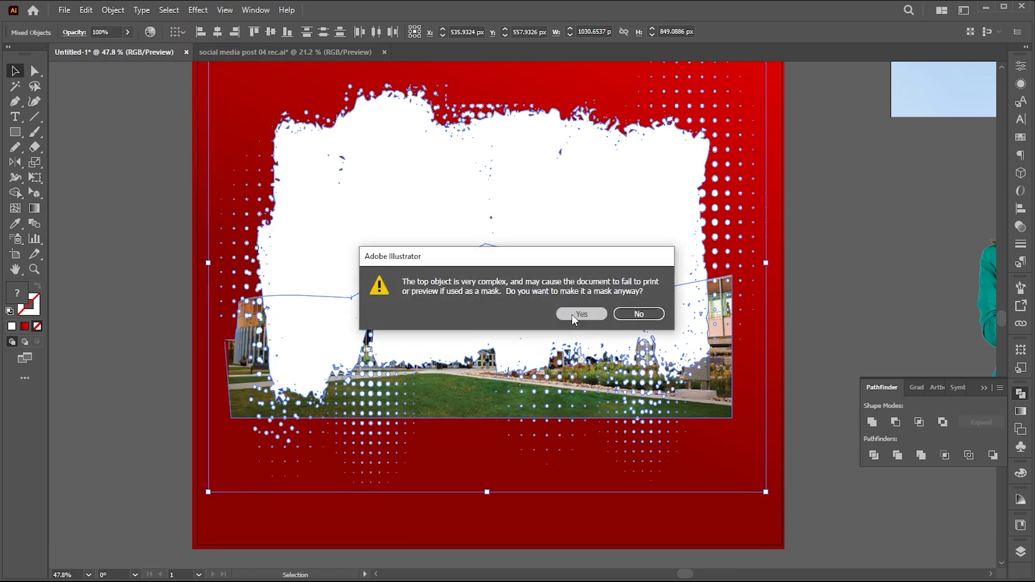
pyautogui.click(573, 316)
# Step: Nudge the masked building slightly so a thin white edge of the brush shape shows along its torn lower border
pyautogui.click(841, 273)
pyautogui.press('z')
pyautogui.moveTo(609, 263); pyautogui.dragTo(582, 256)
pyautogui.moveTo(532, 361); pyautogui.dragTo(556, 314)
pyautogui.press('v')
pyautogui.click(498, 345)
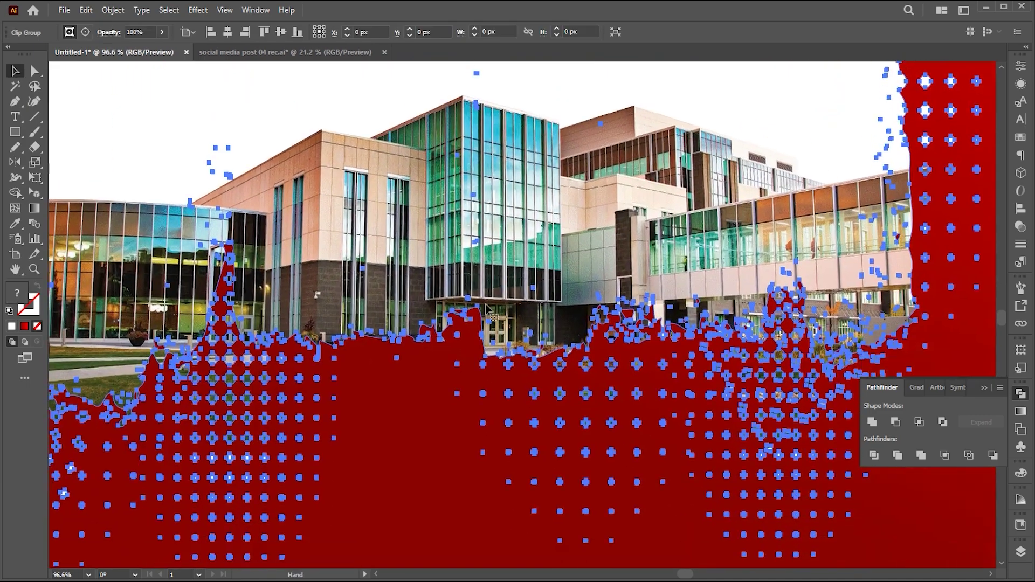
pyautogui.scroll(-3, 485, 307)
pyautogui.moveTo(503, 474); pyautogui.dragTo(514, 467)
pyautogui.press('z')
pyautogui.moveTo(560, 284); pyautogui.dragTo(677, 290)
pyautogui.moveTo(584, 364); pyautogui.dragTo(567, 122)
pyautogui.press('v')
pyautogui.moveTo(426, 415); pyautogui.dragTo(427, 424)
pyautogui.press('z')
pyautogui.moveTo(473, 209); pyautogui.dragTo(472, 439)
pyautogui.moveTo(472, 439); pyautogui.dragTo(535, 439)
pyautogui.press('v')
pyautogui.moveTo(449, 236); pyautogui.dragTo(452, 234)
# Step: Examine the masked building's torn border and white edge, up close and across the whole artboard
pyautogui.press('z')
pyautogui.moveTo(481, 243); pyautogui.dragTo(211, 244)
pyautogui.moveTo(513, 261); pyautogui.dragTo(482, 360)
pyautogui.press('v')
pyautogui.click(674, 349)
pyautogui.moveTo(682, 321); pyautogui.dragTo(675, 369)
pyautogui.scroll(2, 675, 368)
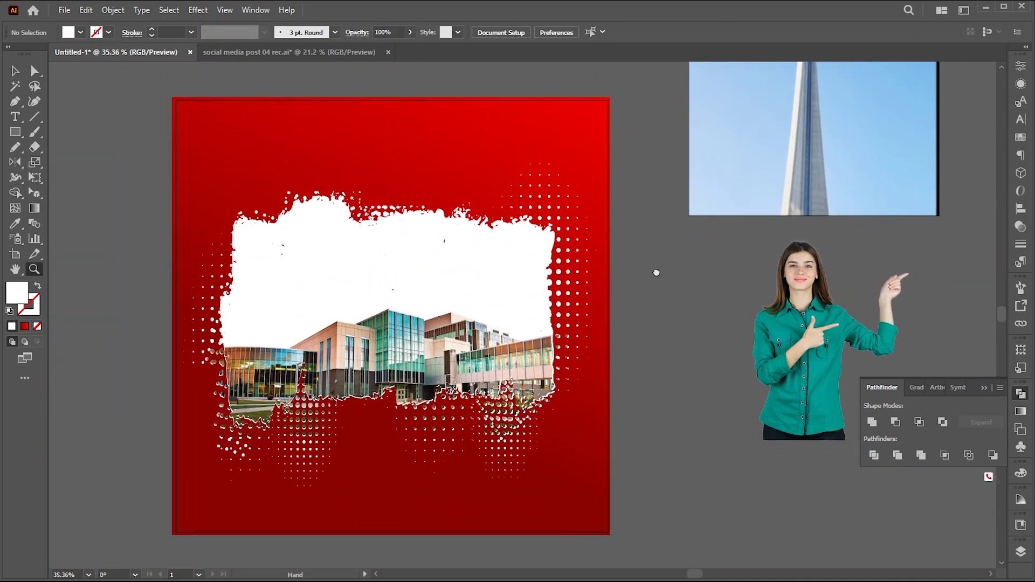
pyautogui.moveTo(656, 270); pyautogui.dragTo(674, 277)
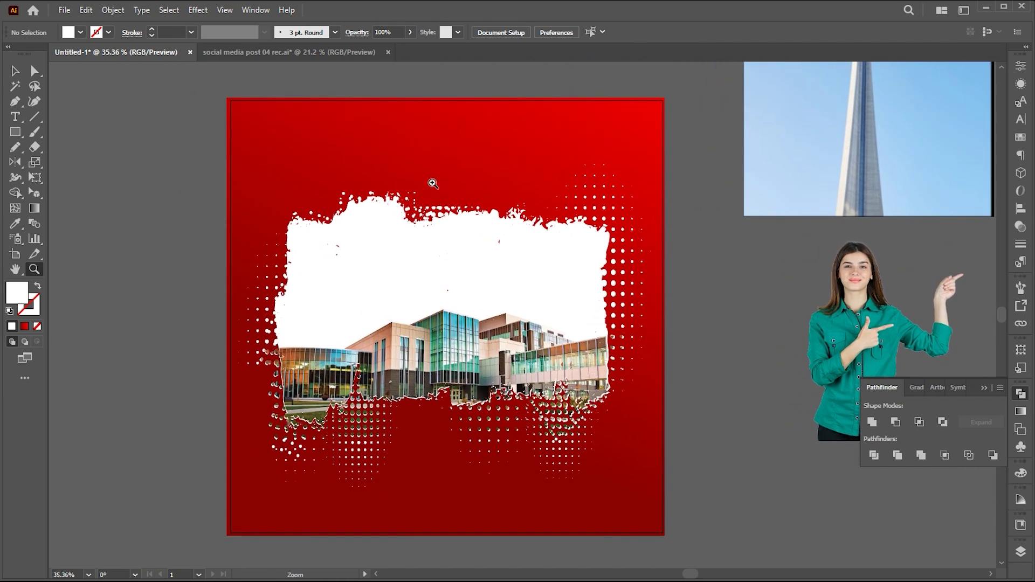
pyautogui.hscroll(-4, 361, 266)
pyautogui.scroll(-1, 399, 278)
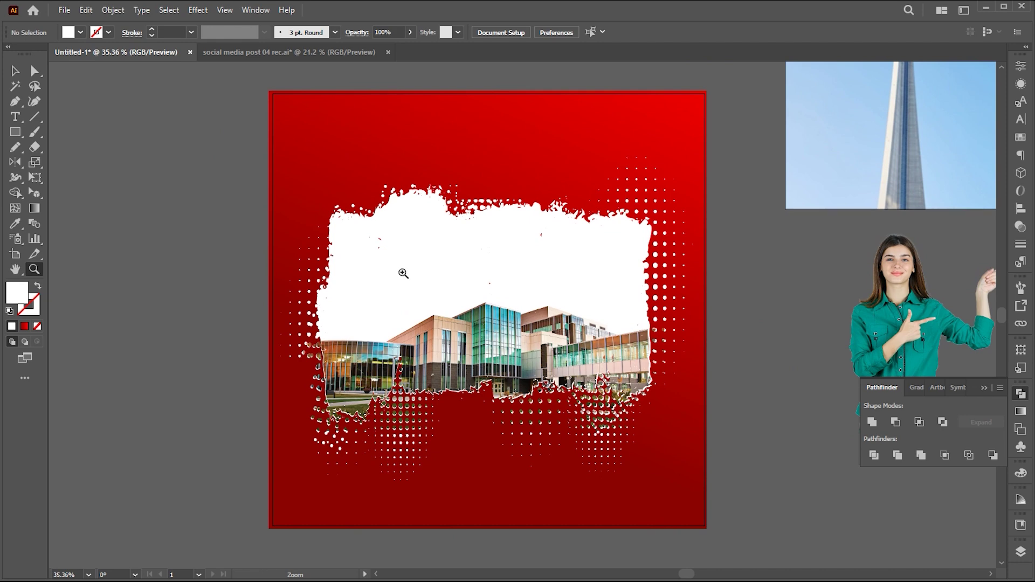
# Step: Add the text "discover top" on the white area above the building and enlarge it to about 62 pt
pyautogui.press('t')
pyautogui.click(390, 266)
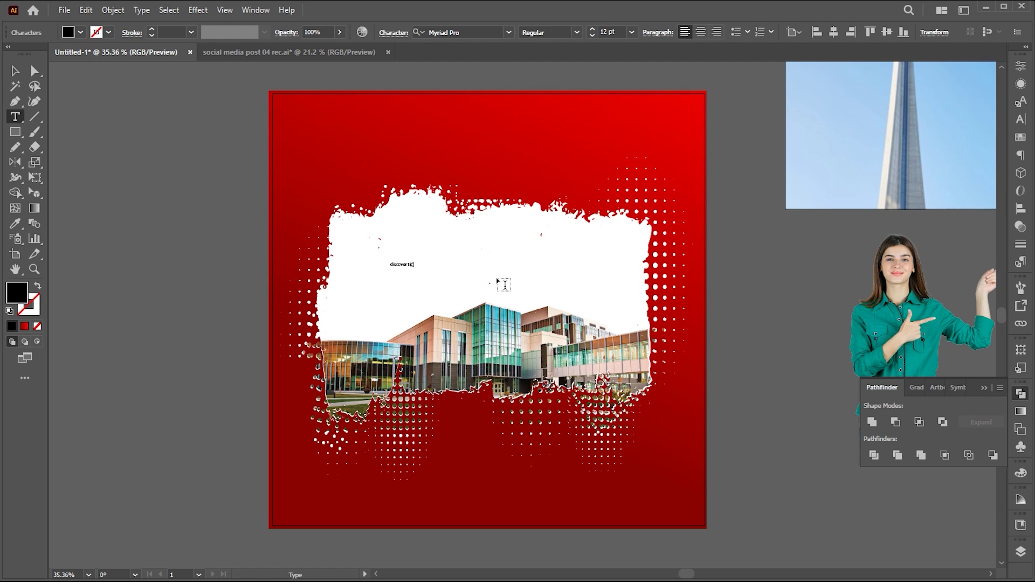
pyautogui.click(15, 71)
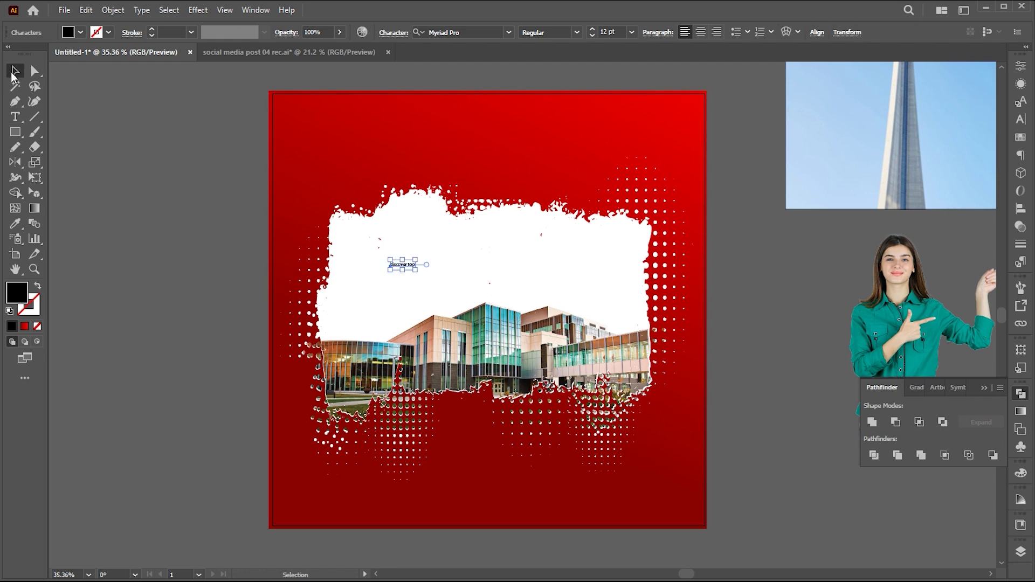
pyautogui.moveTo(416, 268); pyautogui.dragTo(468, 296)
# Step: Set the headline text in the Bebas Neue Regular font
pyautogui.click(469, 31)
pyautogui.write('beba')
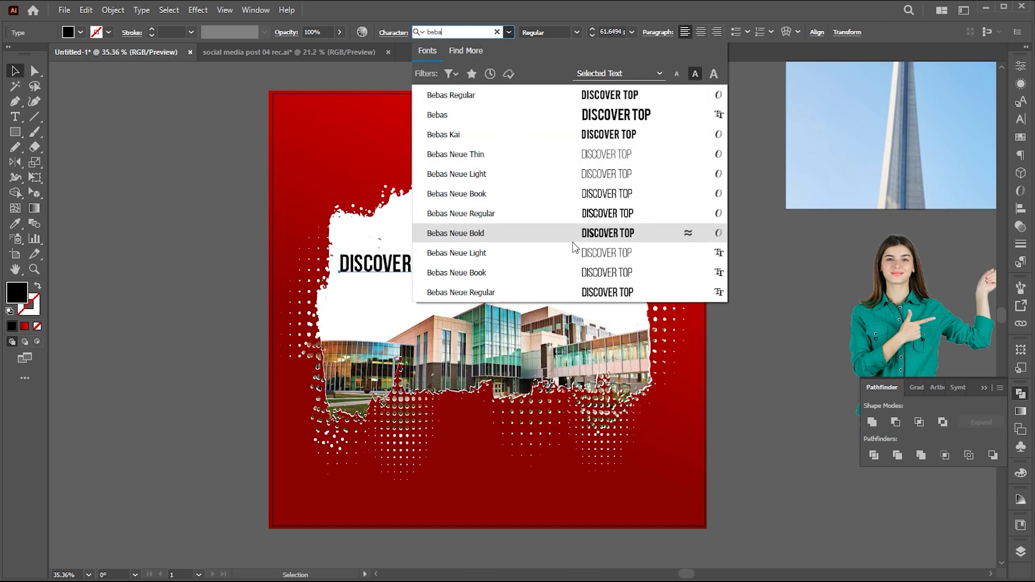
pyautogui.click(539, 291)
# Step: Duplicate the headline line directly below and replace the copy's text with "BACHERLOR’SPROGRAMS"
pyautogui.moveTo(420, 271); pyautogui.dragTo(452, 283)
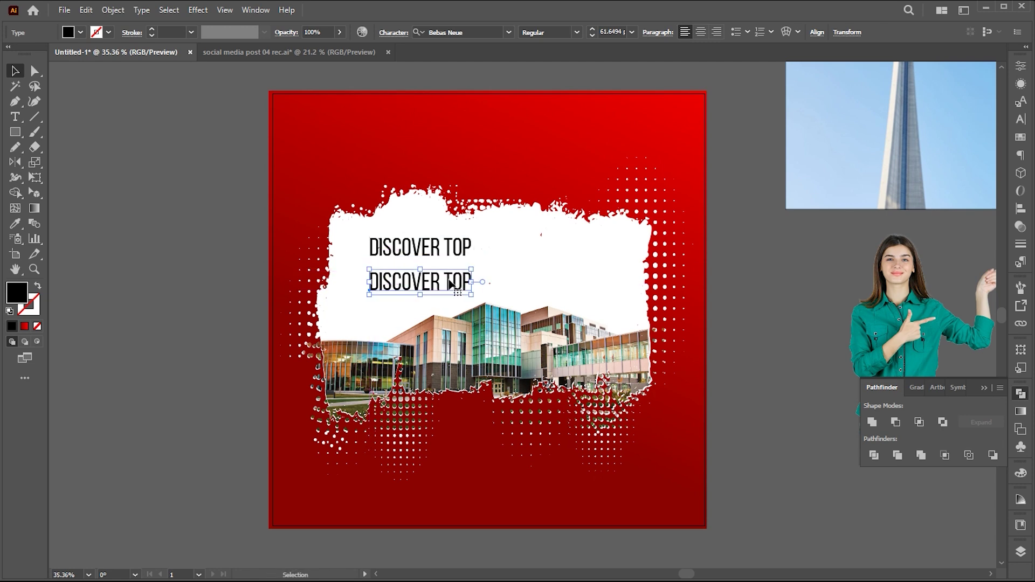
pyautogui.press('t')
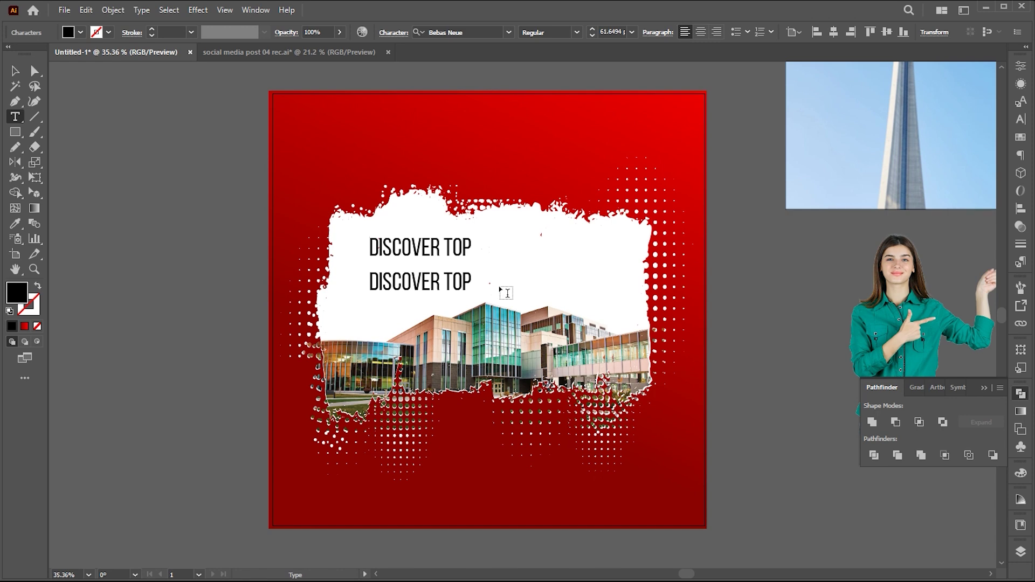
pyautogui.hotkey('ctrl', 'a')
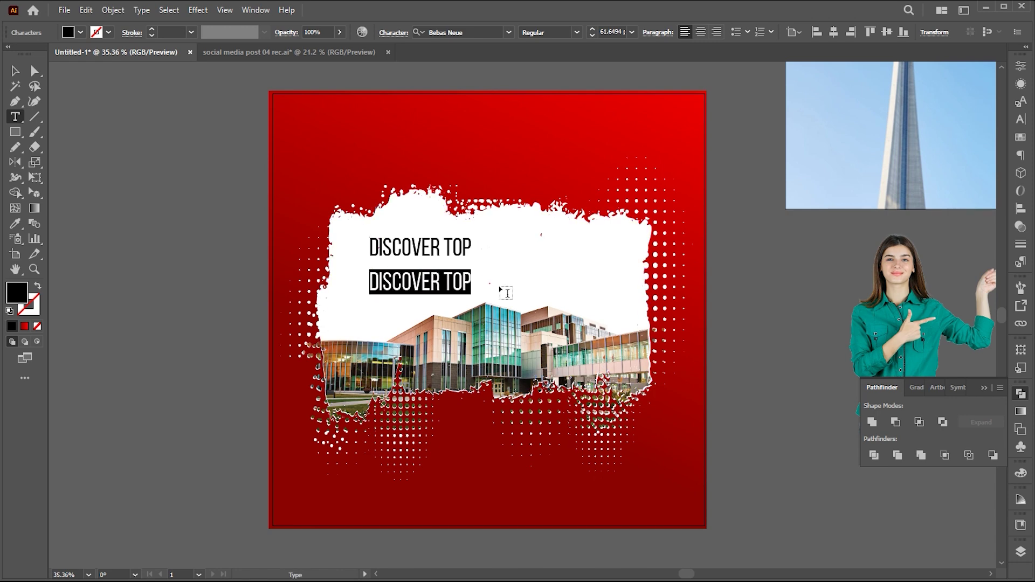
pyautogui.write('BACHERLOR’SPROGRAMS')
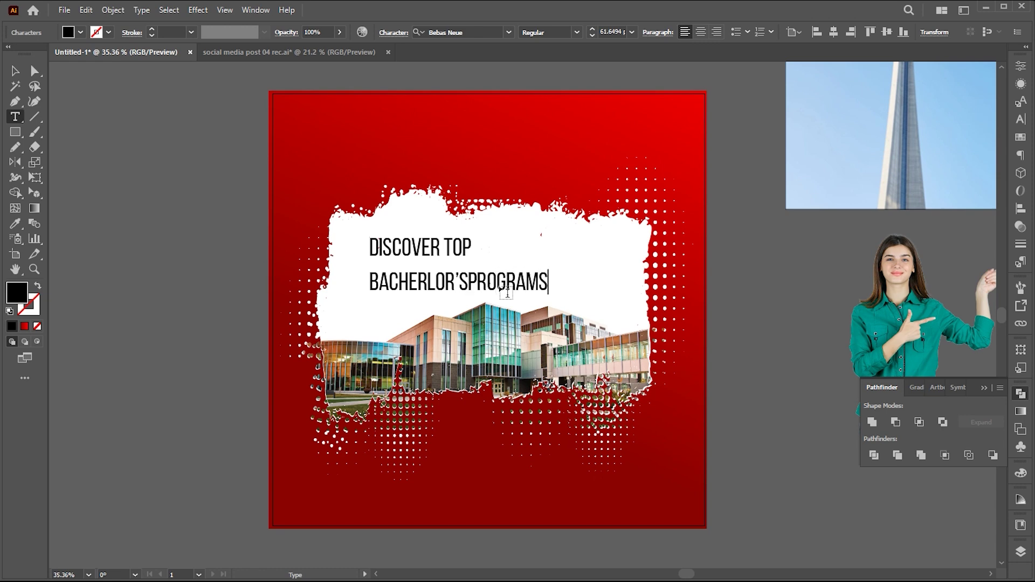
pyautogui.click(15, 71)
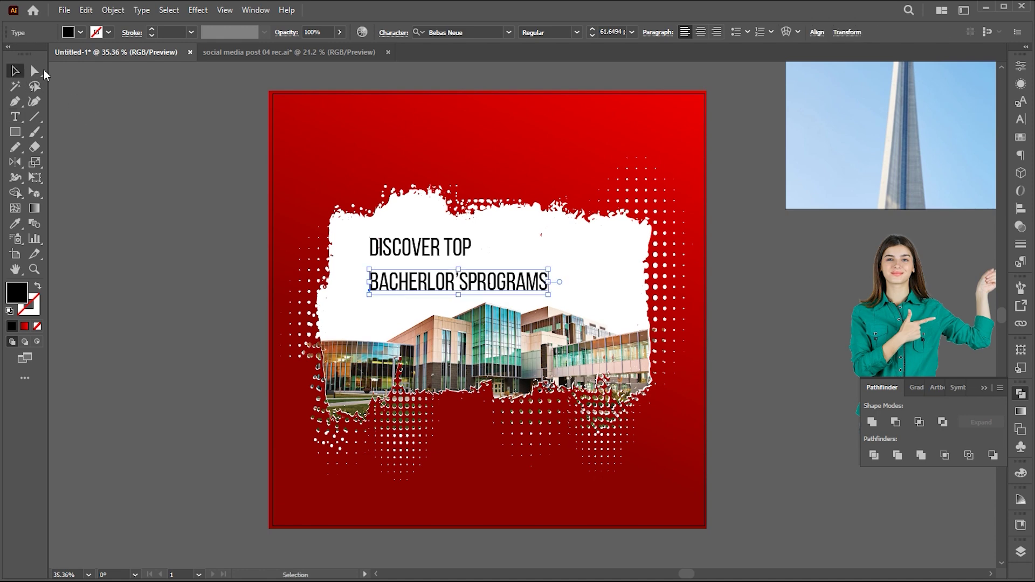
# Step: Try the Bebas font on the second headline line, then return it to Bebas Neue
pyautogui.click(493, 30)
pyautogui.write('bea')
pyautogui.scroll(-1, 613, 138)
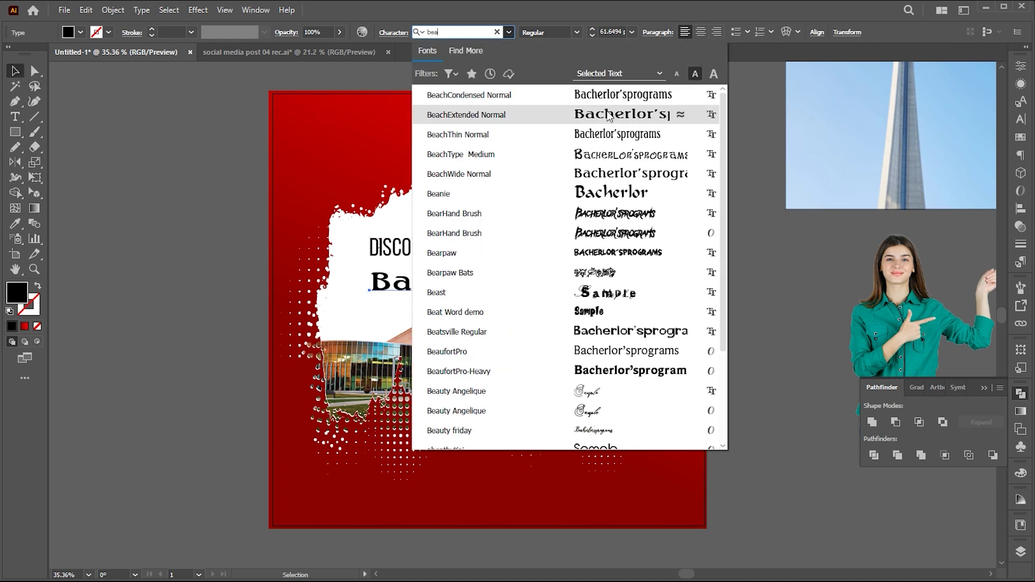
pyautogui.press('BackSpace')
pyautogui.write('ba')
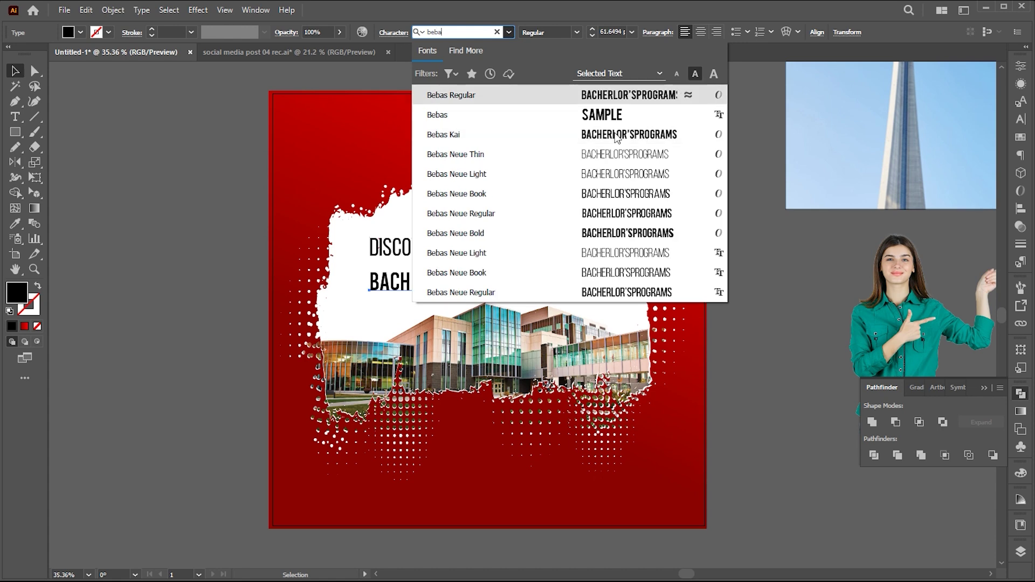
pyautogui.click(611, 115)
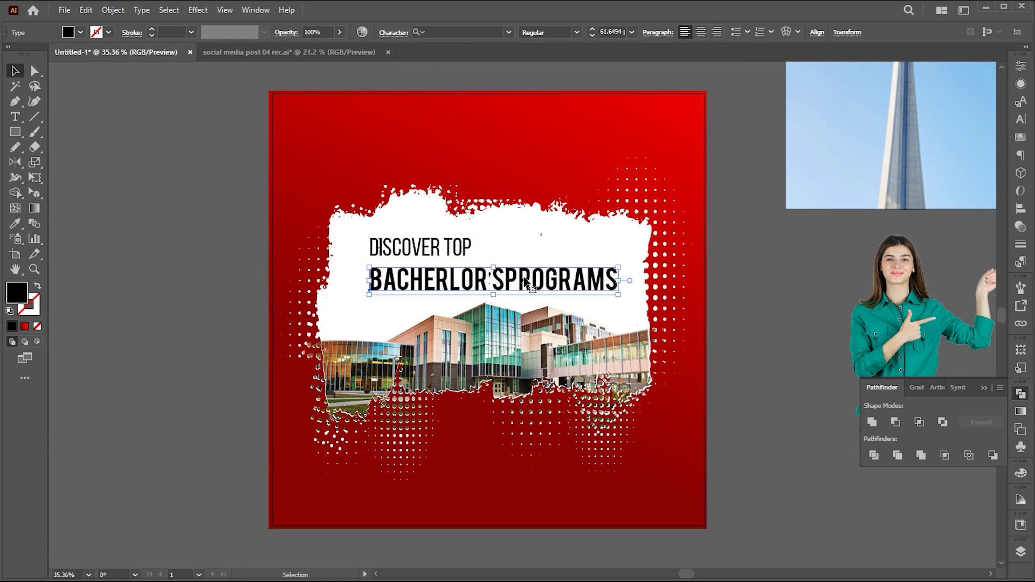
pyautogui.click(467, 34)
pyautogui.write('bebas')
pyautogui.click(598, 130)
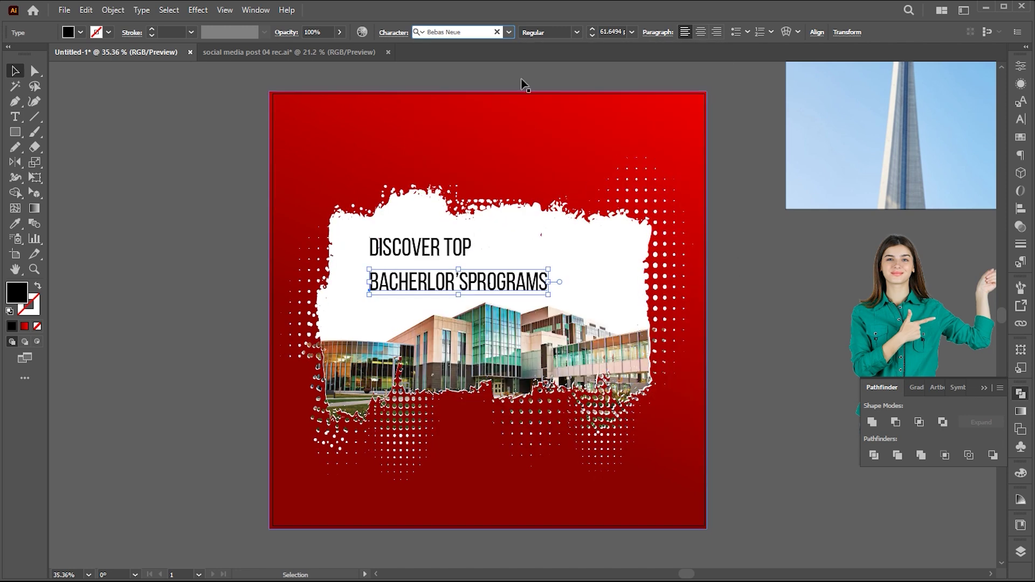
# Step: Change the second headline line's font to Bebas Kai
pyautogui.click(474, 33)
pyautogui.write('b')
pyautogui.hotkey('ctrl', 'a')
pyautogui.write('beb')
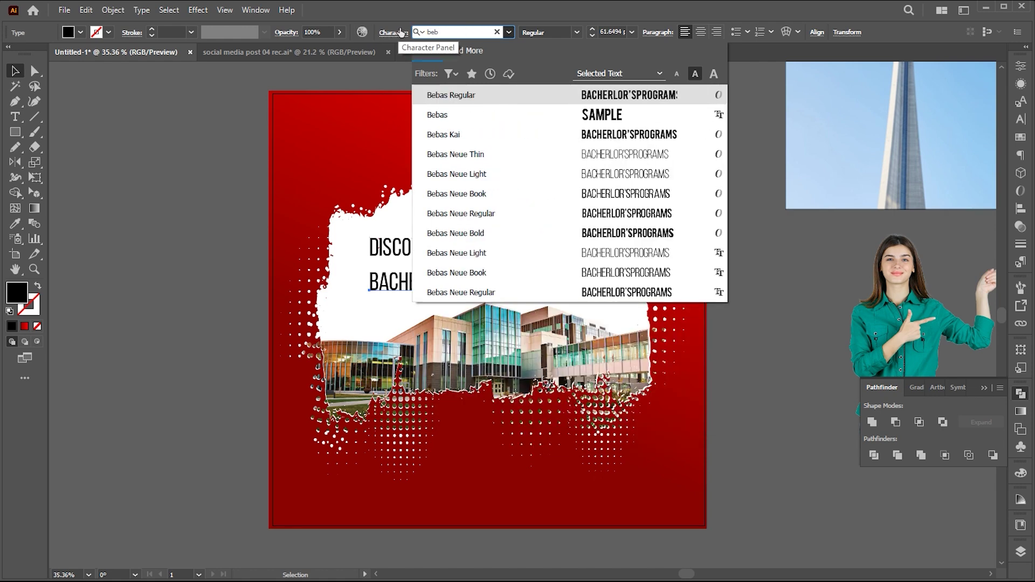
pyautogui.click(614, 134)
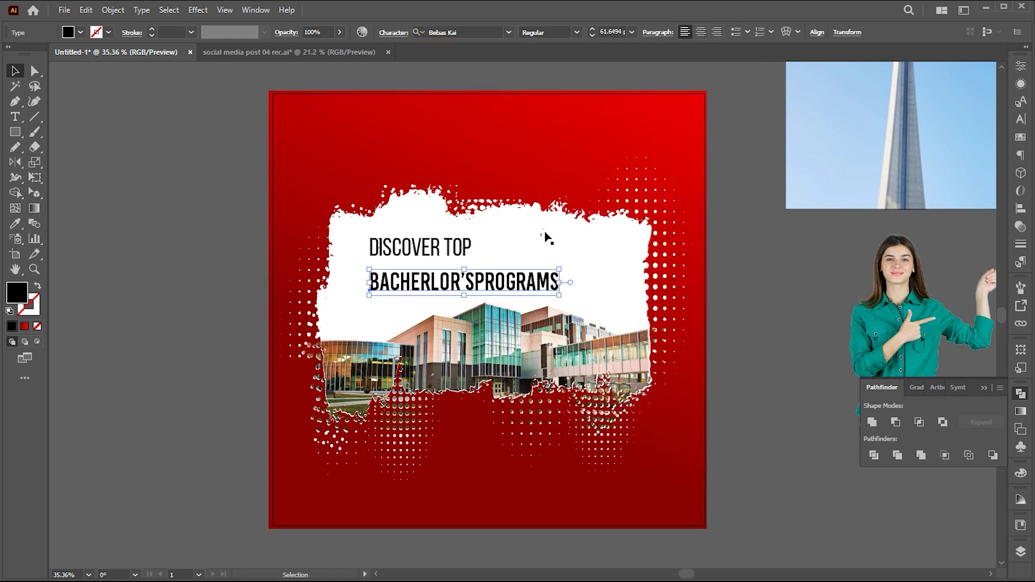
# Step: Match the DISCOVER TOP line to the second line's Bebas Kai style by sampling it with the Eyedropper
pyautogui.click(462, 249)
pyautogui.press('i')
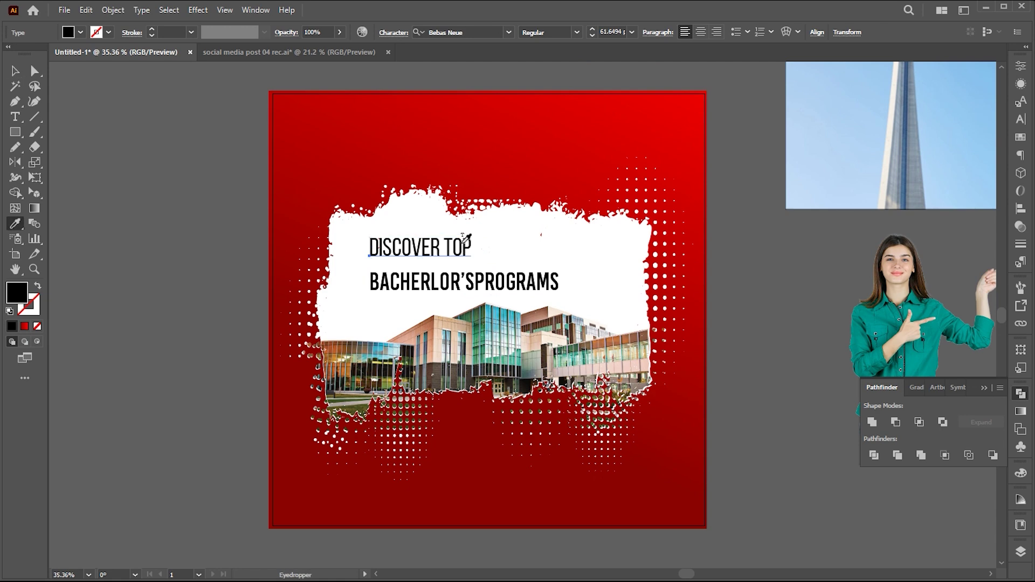
pyautogui.click(430, 274)
pyautogui.press('v')
# Step: Move the second headline line up close beneath DISCOVER TOP, and shift both lines slightly higher together
pyautogui.click(512, 286)
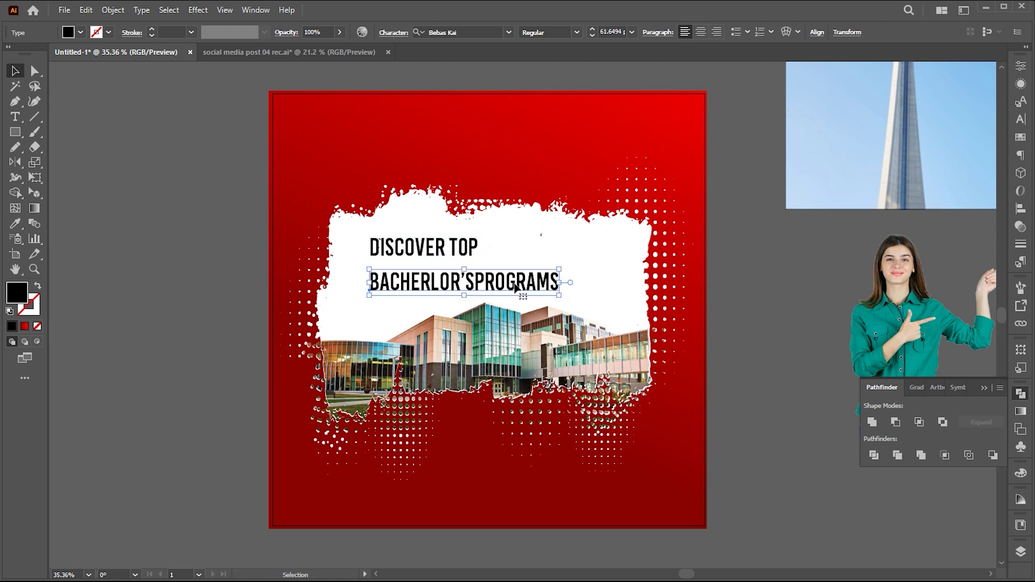
pyautogui.moveTo(544, 285)
pyautogui.mouseDown()
pyautogui.moveTo(552, 323)
pyautogui.moveTo(540, 271)
pyautogui.mouseUp()
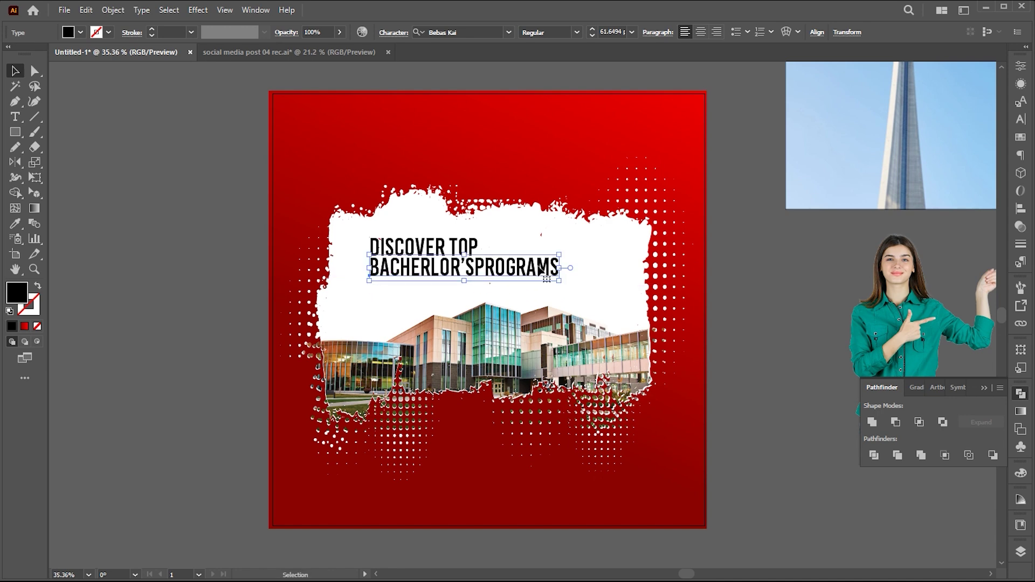
pyautogui.moveTo(424, 269); pyautogui.dragTo(424, 261)
pyautogui.click(703, 317)
pyautogui.click(742, 306)
# Step: Duplicate the second headline line below itself, change the copy to "IN CANADA", and move it beneath the word PROGRAMS
pyautogui.moveTo(525, 264); pyautogui.dragTo(522, 294)
pyautogui.press('t')
pyautogui.click(543, 288)
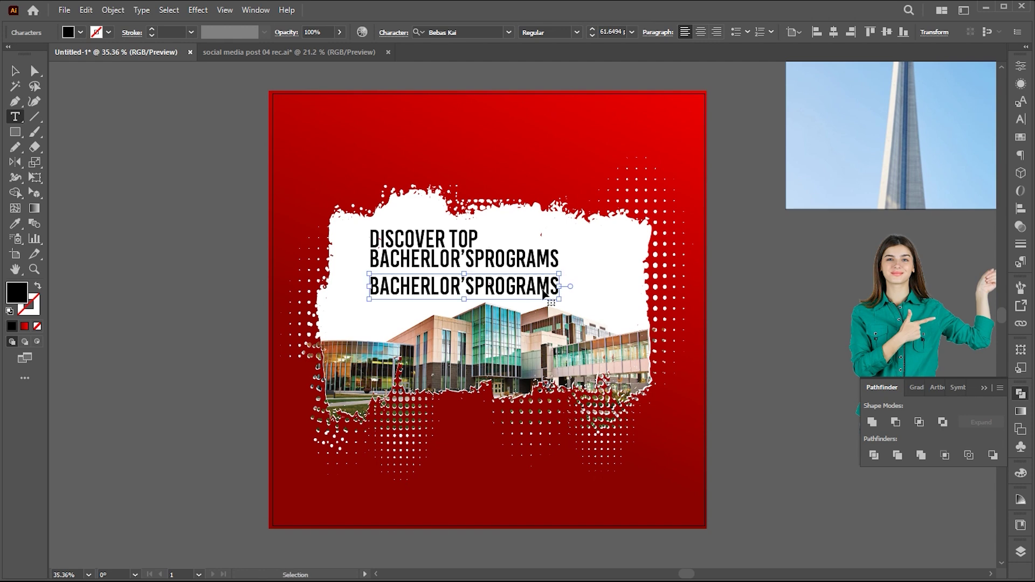
pyautogui.hotkey('ctrl', 'a')
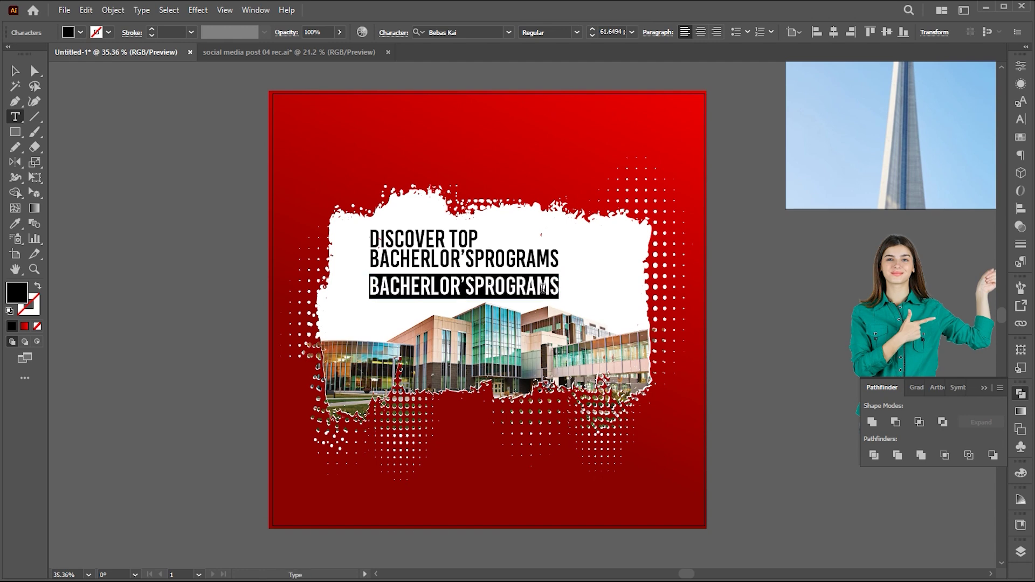
pyautogui.write('CANADA')
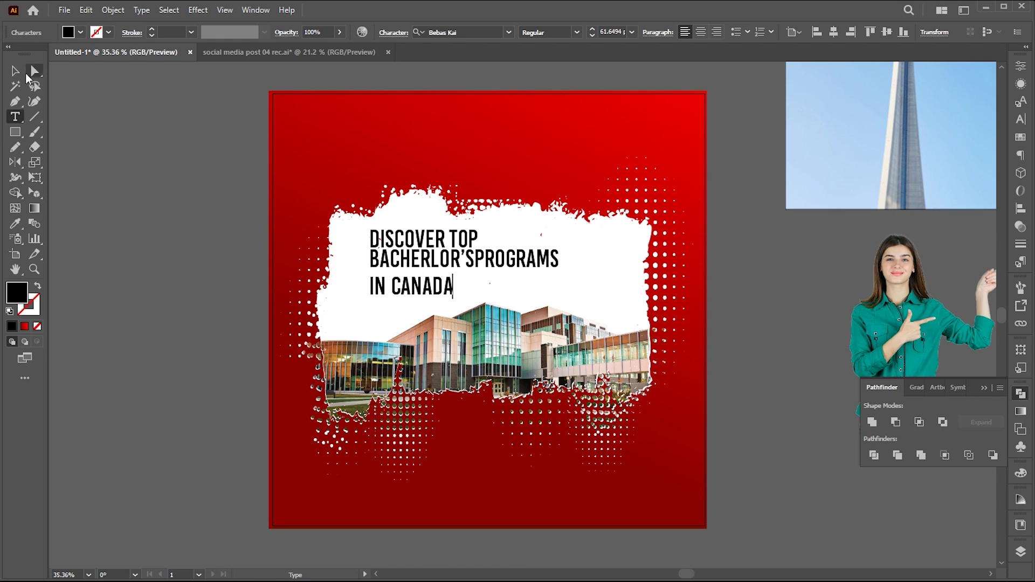
pyautogui.click(16, 71)
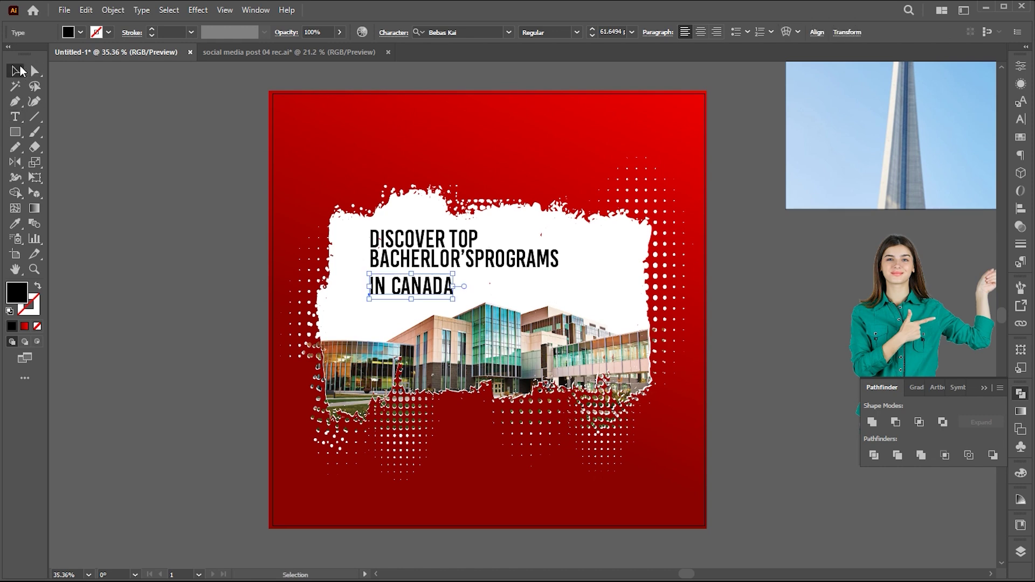
pyautogui.moveTo(443, 289); pyautogui.dragTo(596, 265)
# Step: Color the BACHERLOR'SPROGRAMS line bright red by sampling the upper part of the background gradient with the Eyedropper
pyautogui.hotkey('ctrl', 'space')
pyautogui.press('v')
pyautogui.click(555, 267)
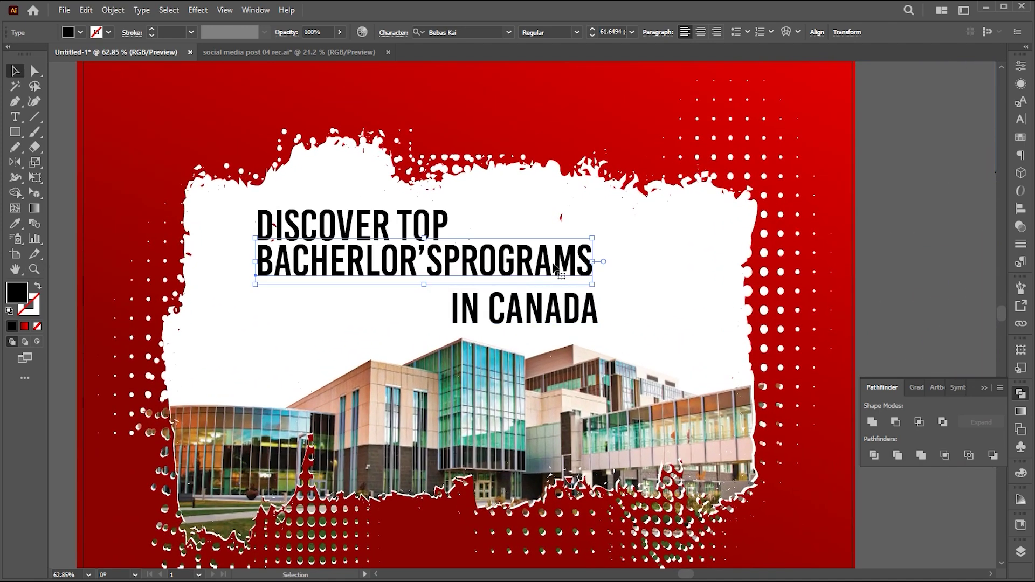
pyautogui.press('i')
pyautogui.click(112, 243)
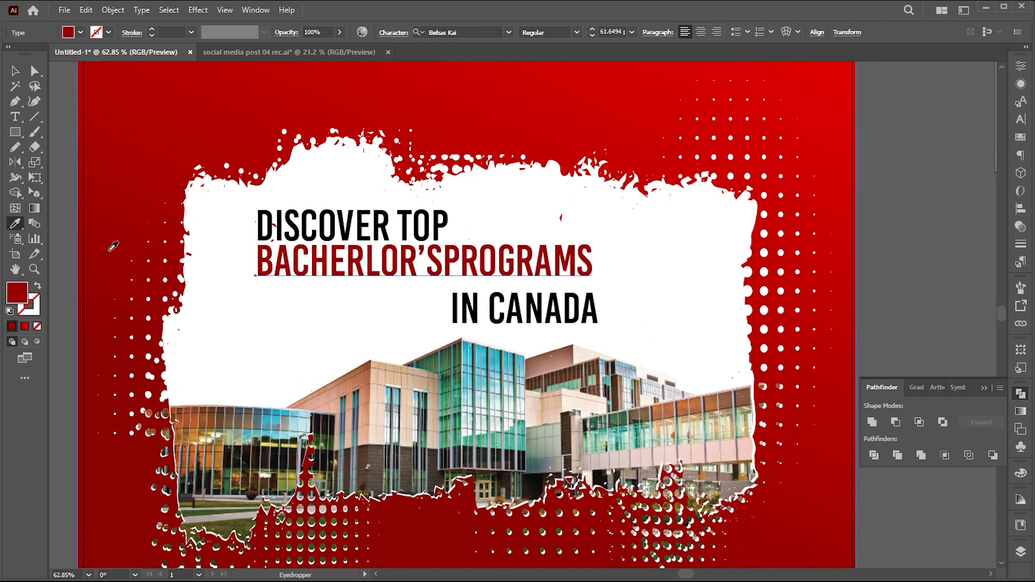
pyautogui.click(377, 238)
pyautogui.click(616, 100)
# Step: Give DISCOVER TOP the same red as the line below using the Eyedropper, and scale it down slightly
pyautogui.press('v')
pyautogui.click(446, 233)
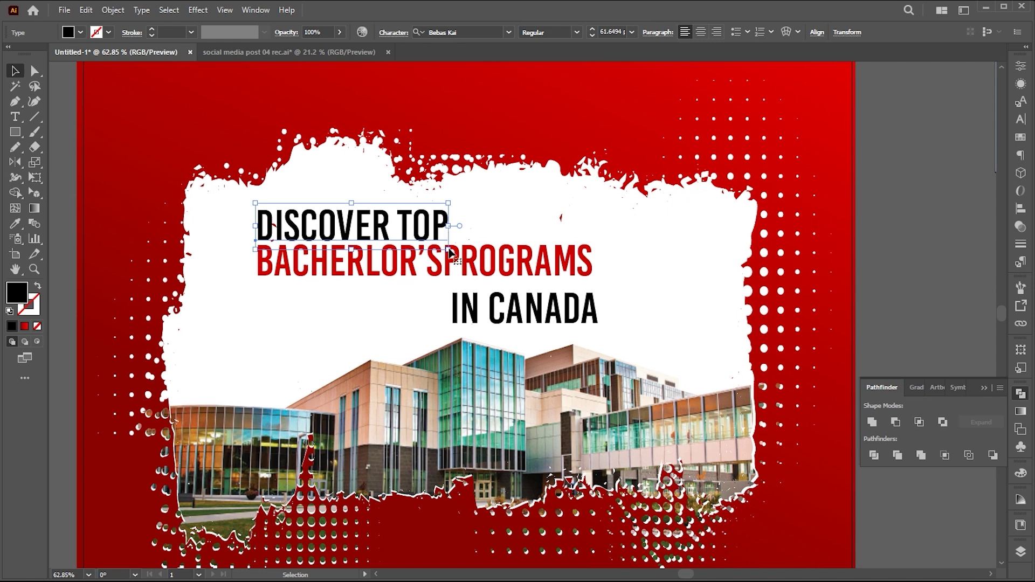
pyautogui.keyDown('shift'); pyautogui.click(481, 259); pyautogui.keyUp('shift')
pyautogui.press('i')
pyautogui.click(475, 254)
pyautogui.press('v')
pyautogui.click(441, 248)
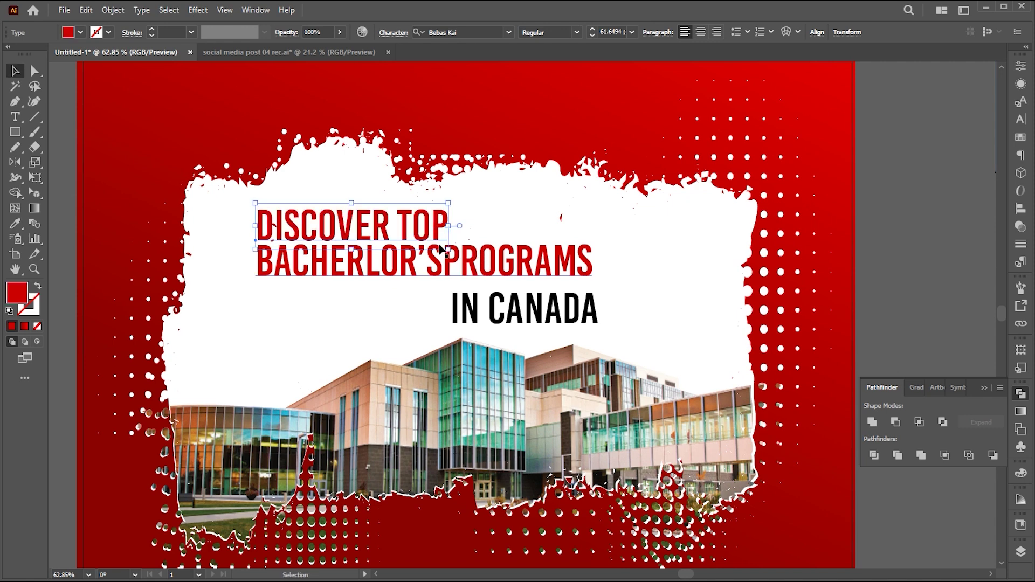
pyautogui.moveTo(448, 204); pyautogui.dragTo(390, 224)
# Step: Turn the word BACHERLOR'S into outlined lettering with no fill and a 1 pt red stroke
pyautogui.click(404, 256)
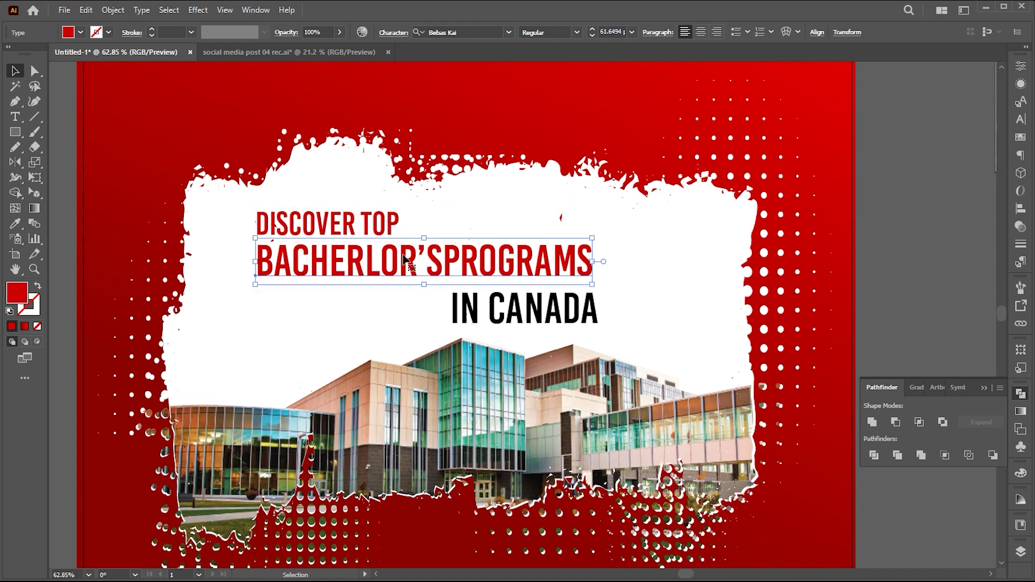
pyautogui.press('t')
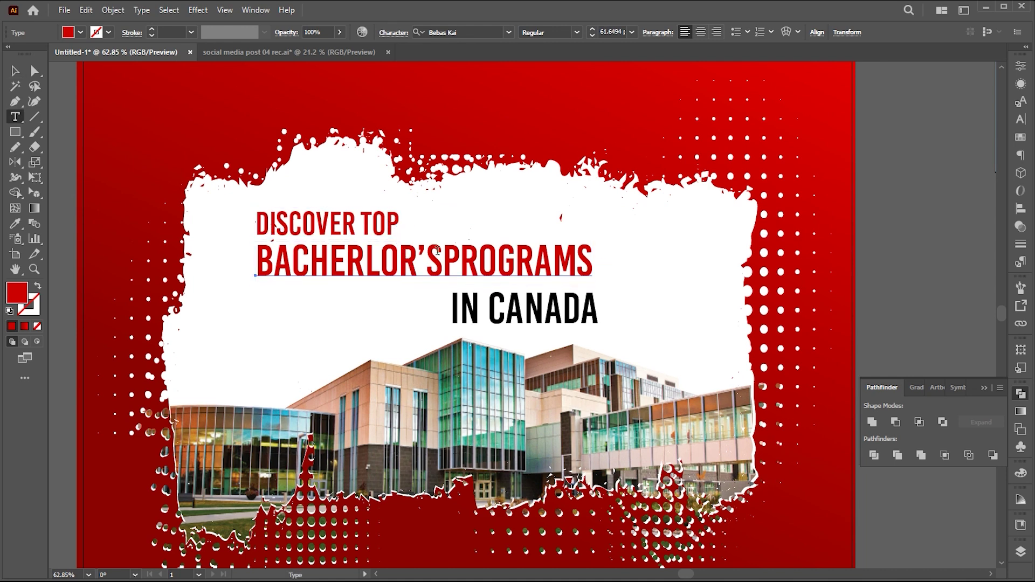
pyautogui.moveTo(439, 252); pyautogui.dragTo(256, 259)
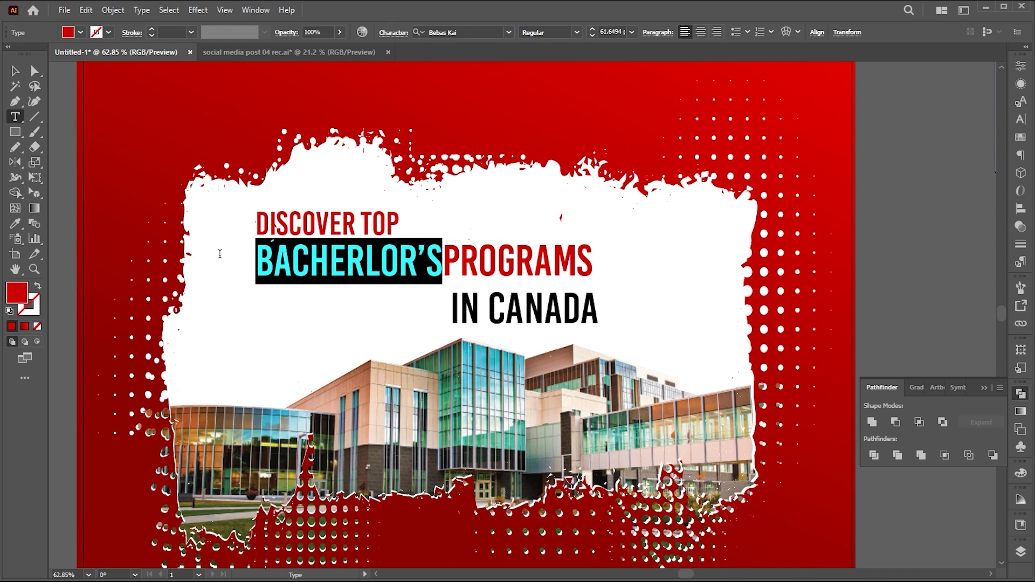
pyautogui.click(38, 287)
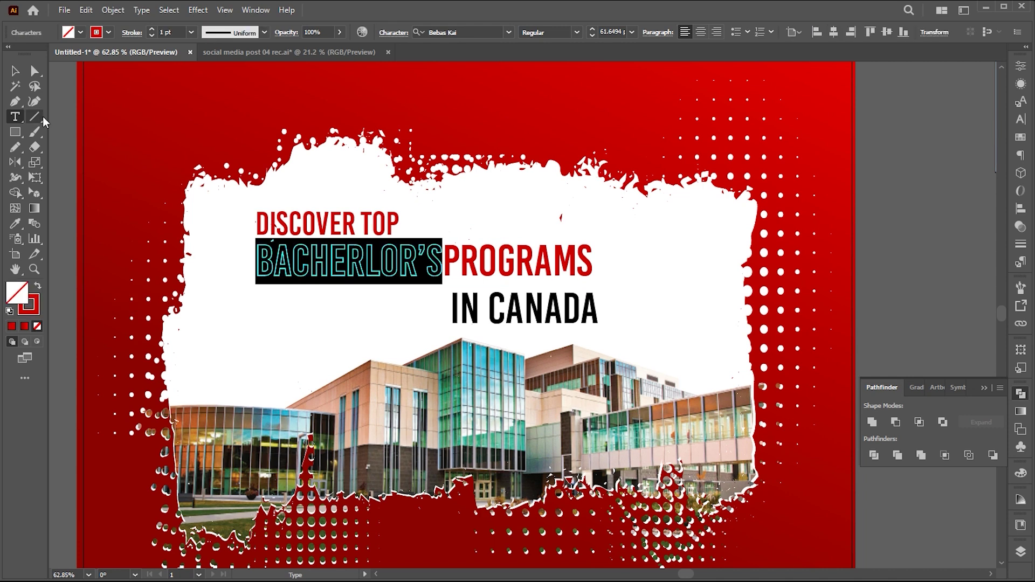
pyautogui.click(15, 72)
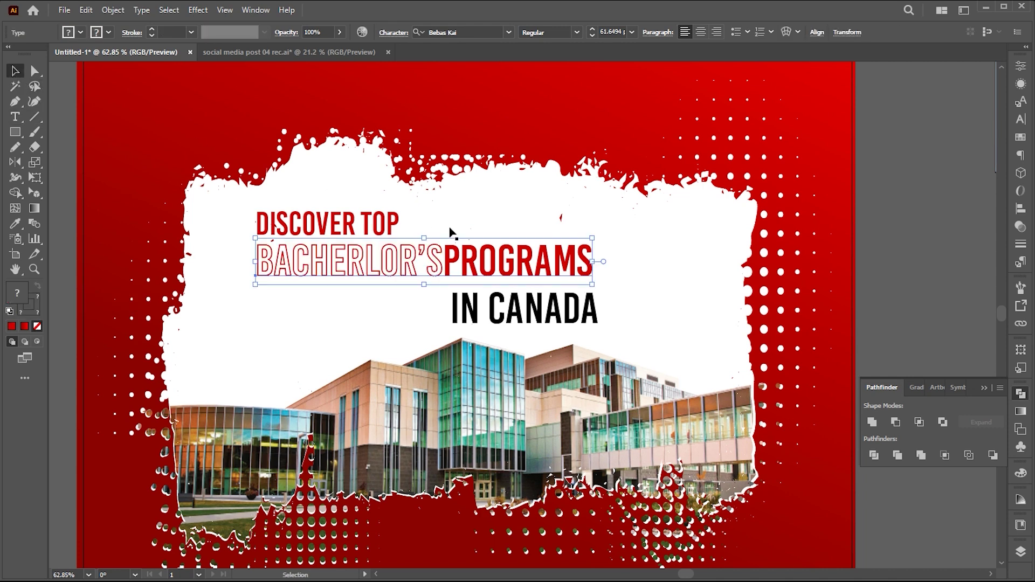
pyautogui.click(921, 265)
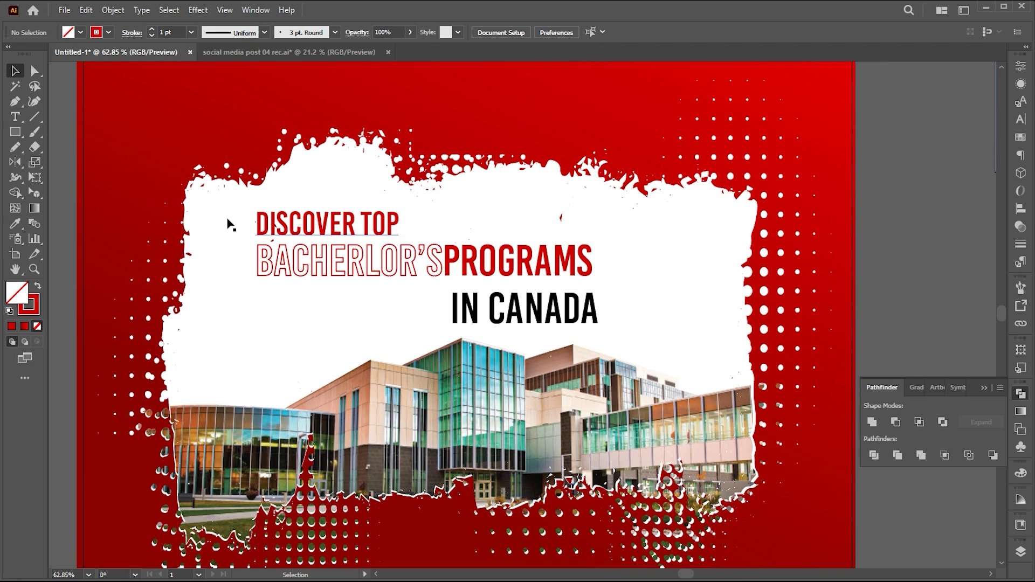
# Step: Draw a rectangle as wide as PROGRAMS directly beneath it, and give it a red fill with no stroke
pyautogui.click(15, 132)
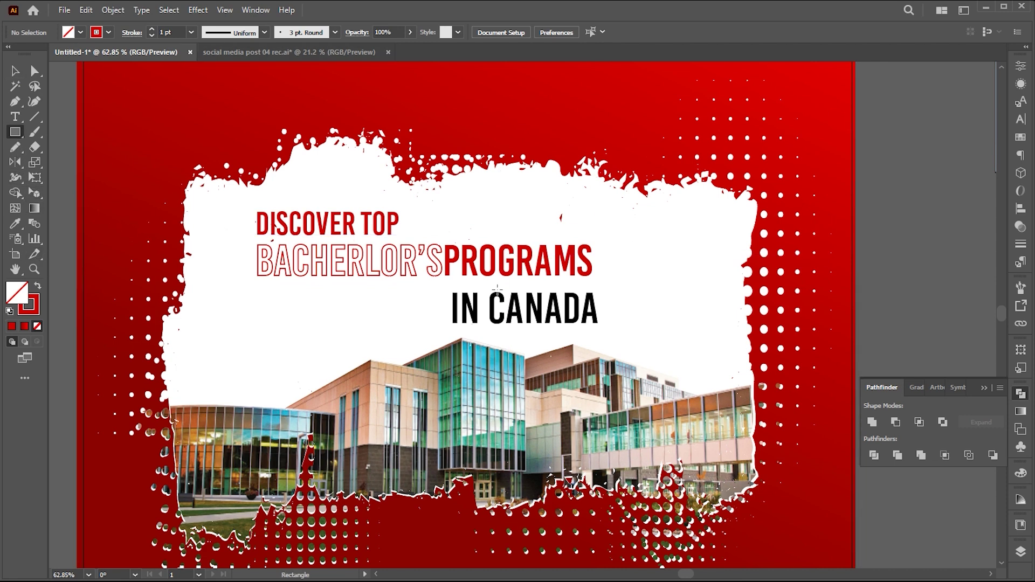
pyautogui.moveTo(446, 284); pyautogui.dragTo(594, 317)
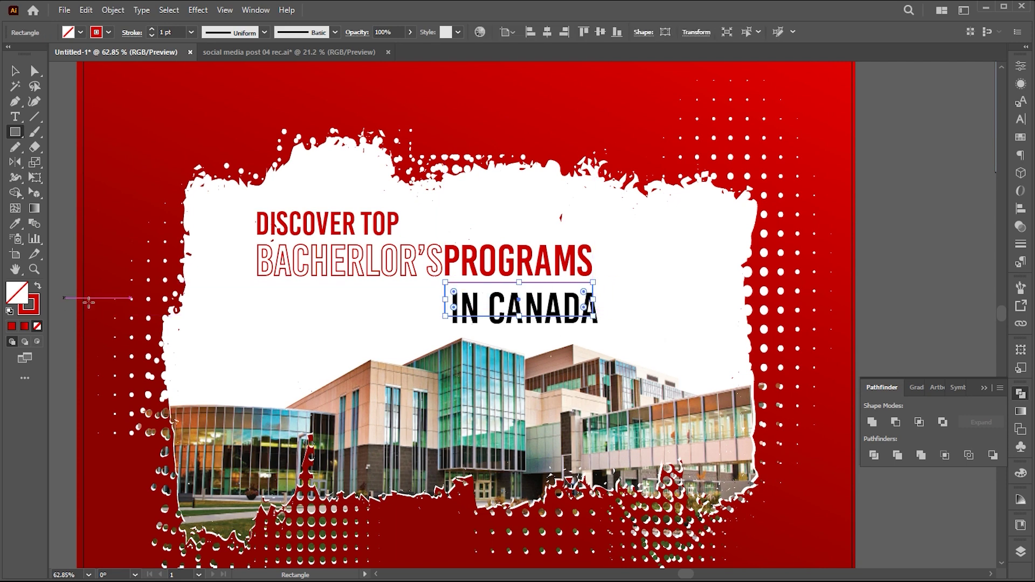
pyautogui.click(37, 286)
pyautogui.press('v')
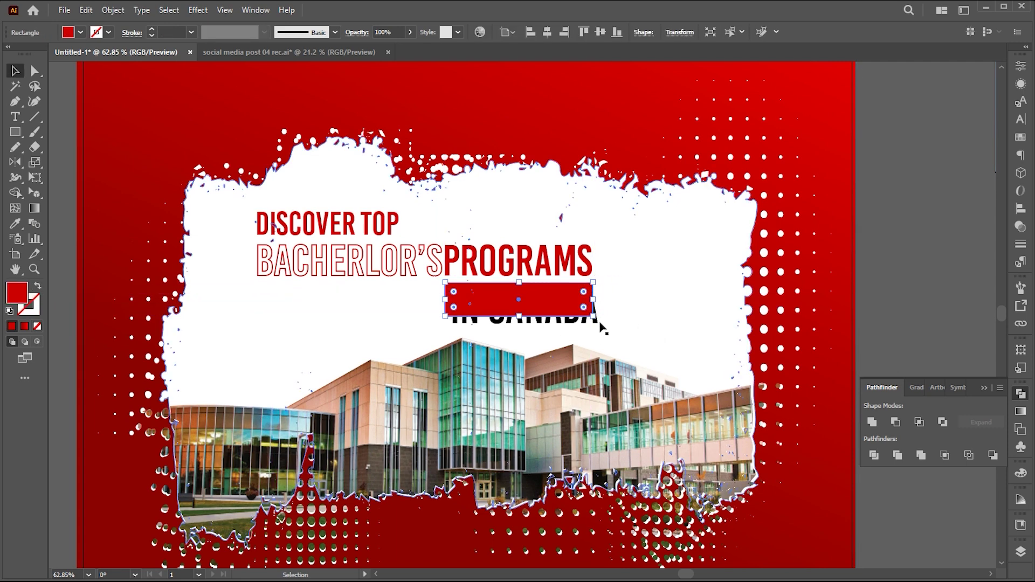
# Step: Bring the IN CANADA text to the front and scale it down to fit inside the red rectangle
pyautogui.click(576, 330)
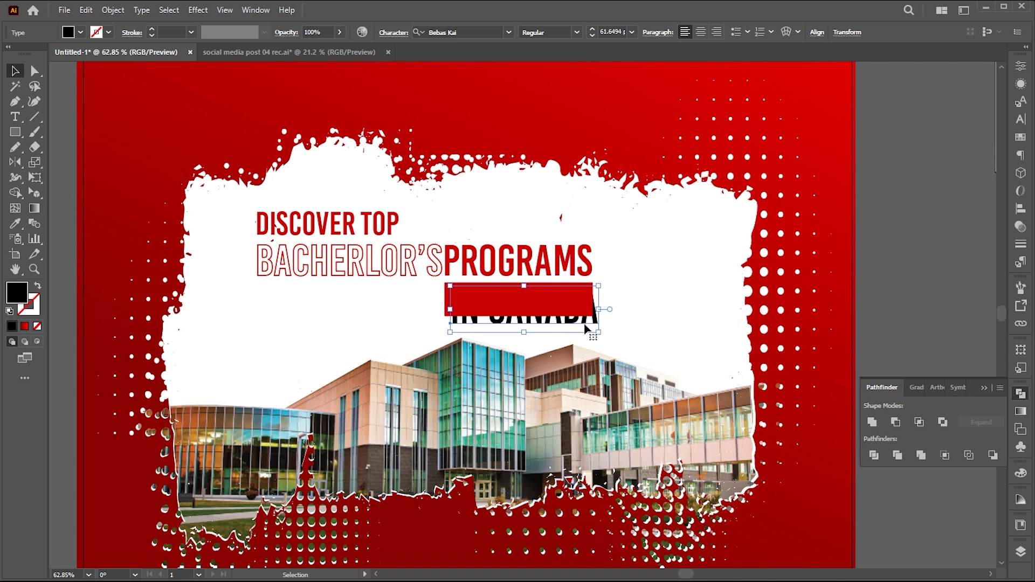
pyautogui.rightClick(586, 327)
pyautogui.moveTo(653, 560)
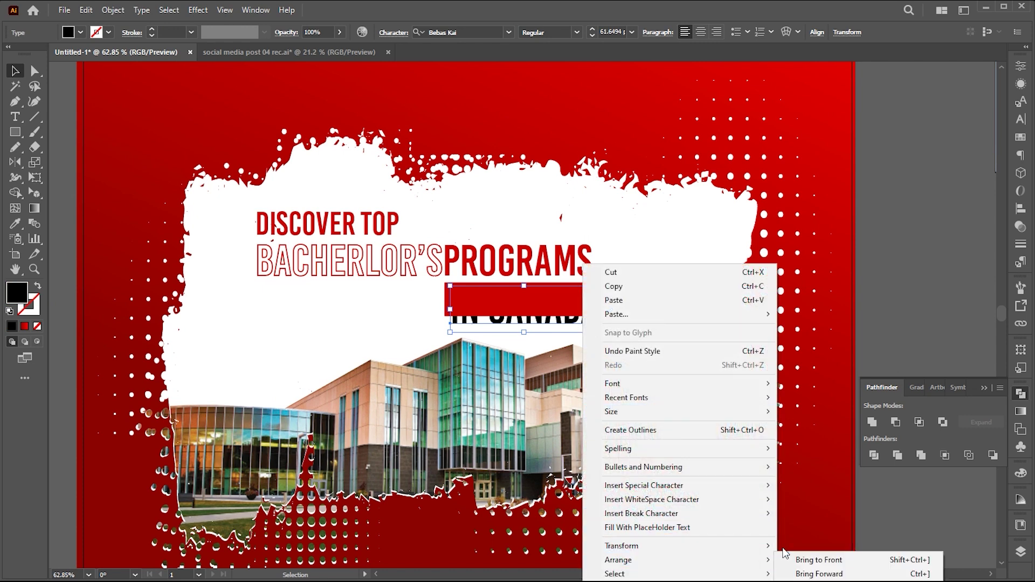
pyautogui.click(803, 559)
pyautogui.moveTo(597, 333); pyautogui.dragTo(535, 307)
# Step: Color IN CANADA white with the Eyedropper and widen its letter tracking to span most of the red bar
pyautogui.press('i')
pyautogui.click(650, 270)
pyautogui.press('v')
pyautogui.hotkey('alt', 'Right')
pyautogui.hotkey('alt', 'Right')
pyautogui.hotkey('alt', 'Right')
pyautogui.hotkey('alt', 'Right')
pyautogui.hotkey('alt', 'Right')
pyautogui.press('z')
pyautogui.moveTo(526, 287); pyautogui.dragTo(726, 330)
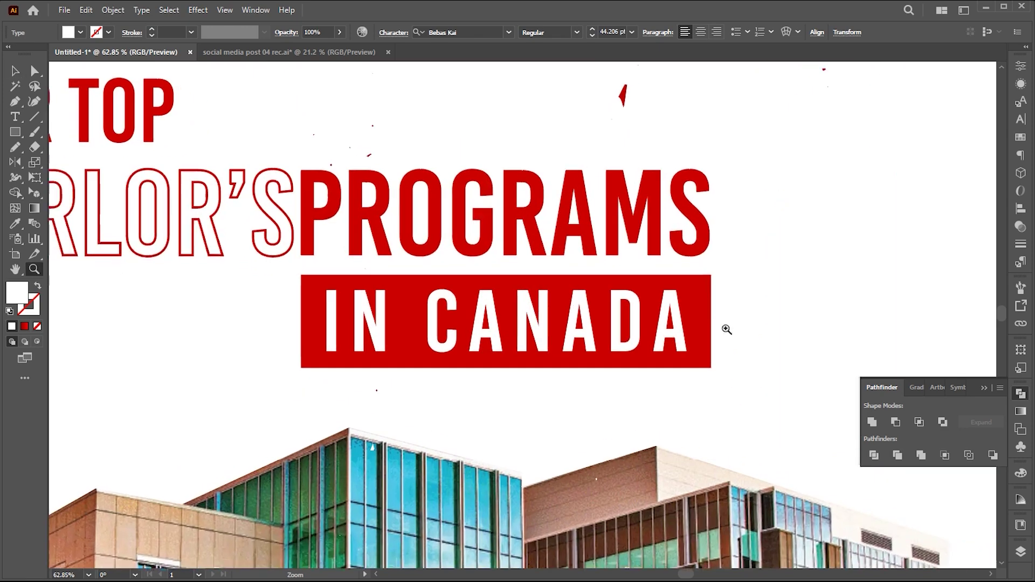
pyautogui.keyDown('alt'); pyautogui.click(676, 338); pyautogui.keyUp('alt')
pyautogui.keyDown('alt'); pyautogui.click(482, 297); pyautogui.keyUp('alt')
# Step: Select all the headline lines with the red bar, without the background shapes, and group them
pyautogui.press('v')
pyautogui.click(631, 318)
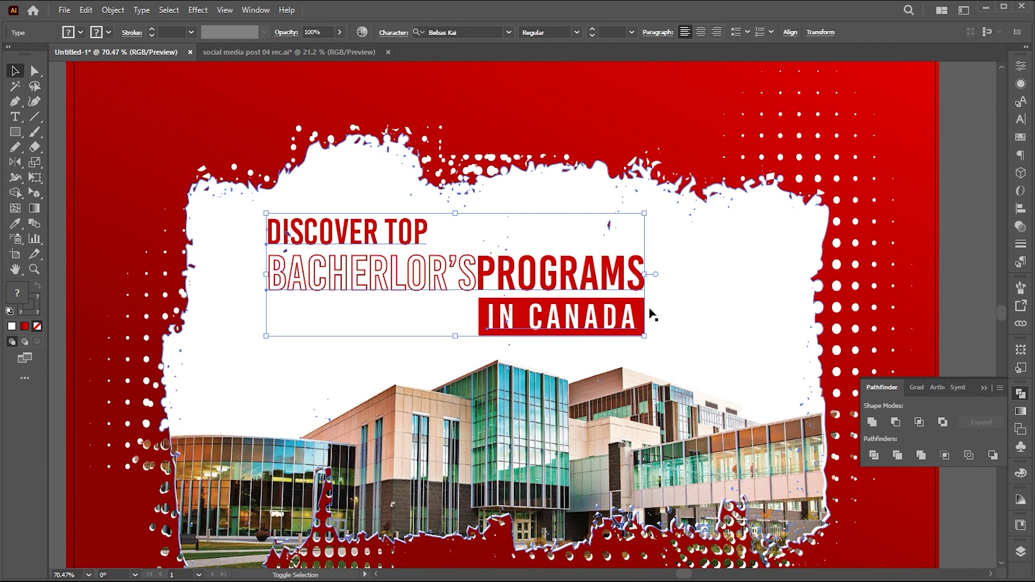
pyautogui.keyDown('shift'); pyautogui.click(642, 304); pyautogui.keyUp('shift')
pyautogui.press('z')
pyautogui.moveTo(619, 299); pyautogui.dragTo(532, 281)
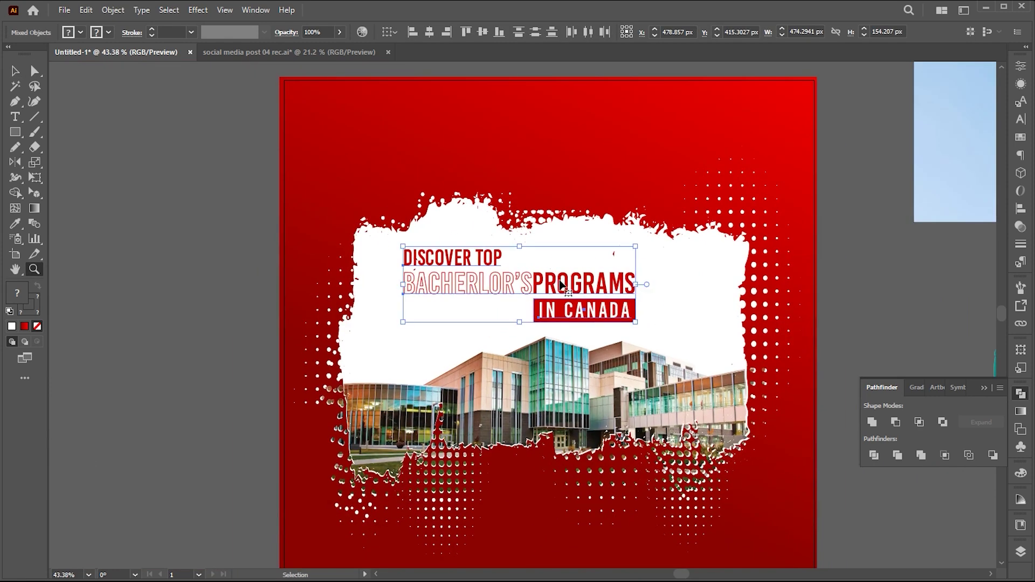
pyautogui.press('v')
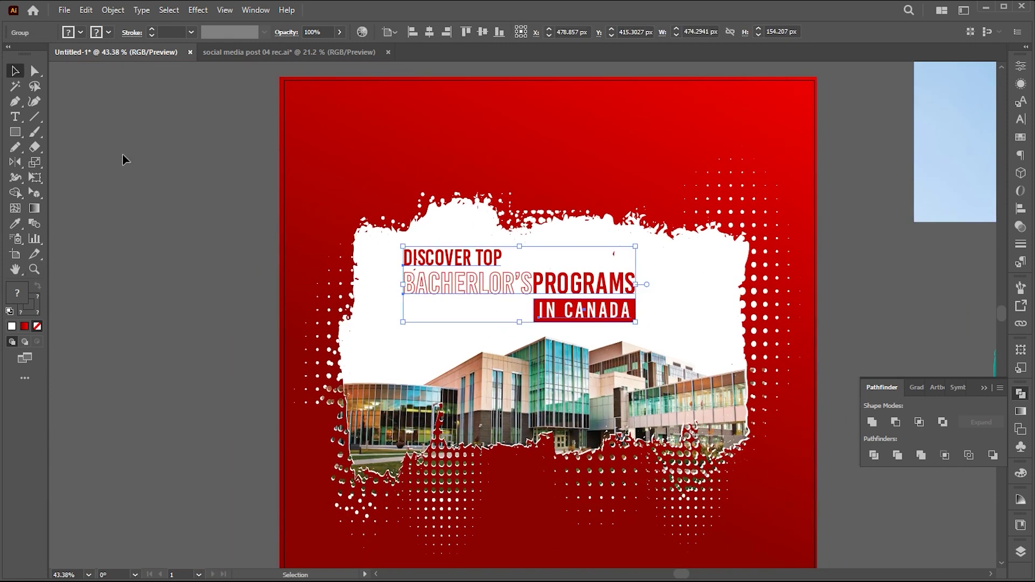
# Step: Shear the headline group so it slopes upward to the right, then enlarge and reposition it within the white brush area
pyautogui.keyDown('alt'); pyautogui.click(34, 163); pyautogui.keyUp('alt')
pyautogui.moveTo(758, 318); pyautogui.dragTo(754, 291)
pyautogui.press('v')
pyautogui.moveTo(636, 321); pyautogui.dragTo(687, 341)
pyautogui.moveTo(650, 310); pyautogui.dragTo(660, 313)
# Step: Move the photo of the woman in the green shirt to the post's lower-left corner and bring it to the front
pyautogui.click(843, 270)
pyautogui.press('z')
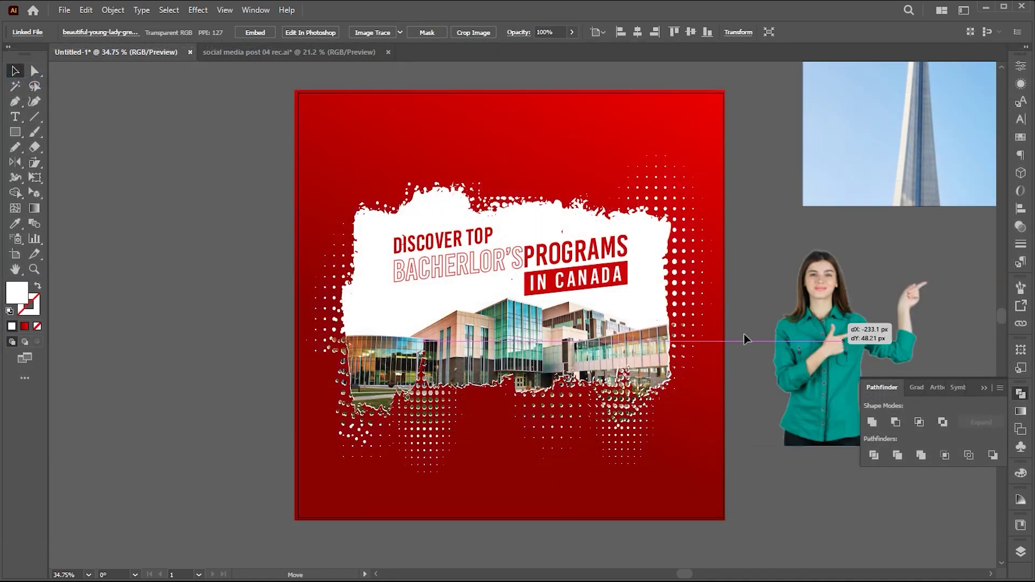
pyautogui.moveTo(743, 335); pyautogui.dragTo(340, 397)
pyautogui.rightClick(311, 394)
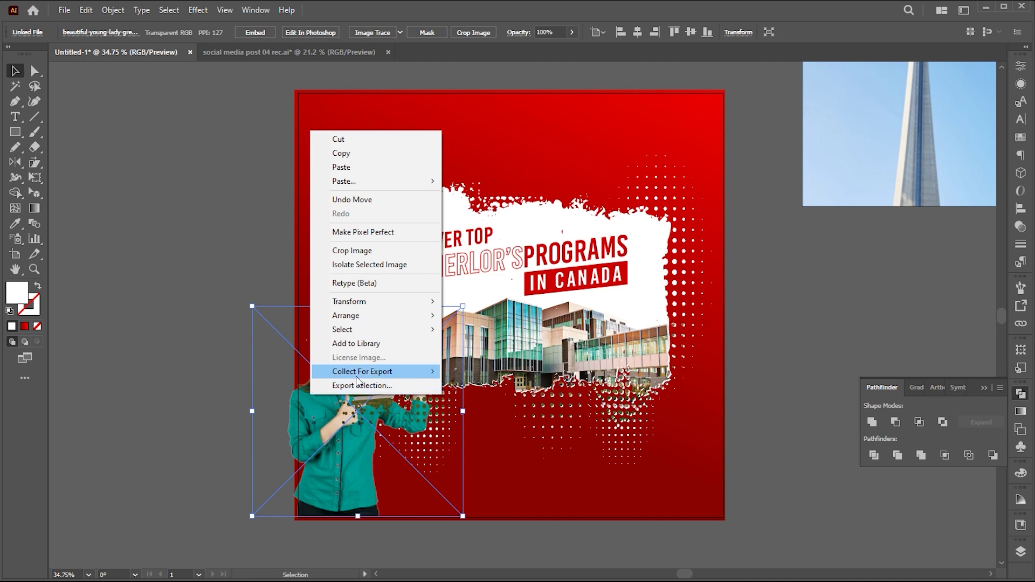
pyautogui.moveTo(360, 316)
pyautogui.click(483, 316)
# Step: Enlarge the woman's photo and position it along the post's lower-left edge beside the building
pyautogui.moveTo(363, 438); pyautogui.dragTo(372, 441)
pyautogui.moveTo(471, 308); pyautogui.dragTo(492, 287)
pyautogui.moveTo(348, 428); pyautogui.dragTo(375, 410)
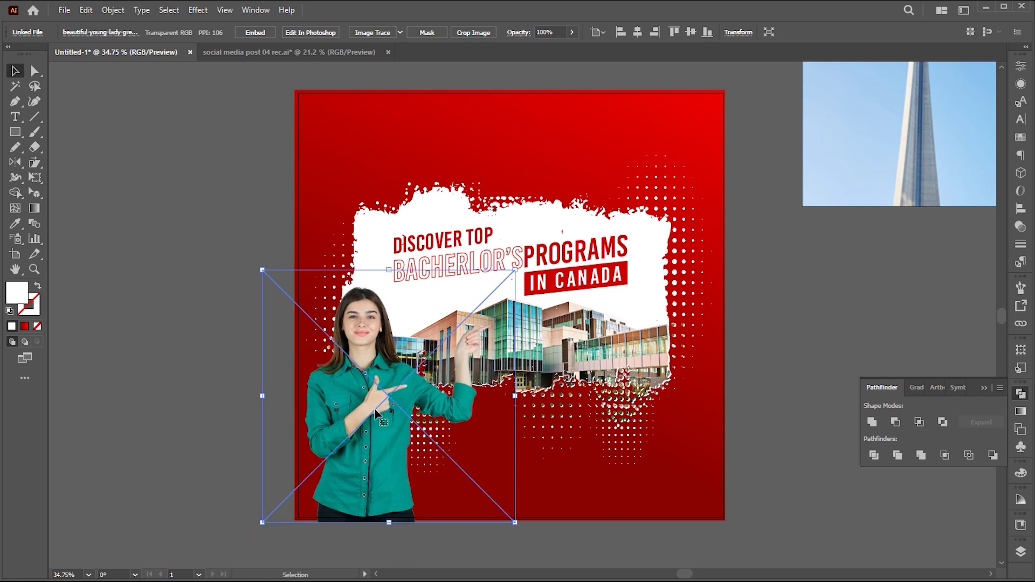
pyautogui.moveTo(515, 270); pyautogui.dragTo(551, 233)
pyautogui.moveTo(443, 361)
pyautogui.mouseDown()
pyautogui.moveTo(417, 360)
pyautogui.moveTo(428, 359)
pyautogui.mouseUp()
pyautogui.moveTo(527, 518); pyautogui.dragTo(534, 530)
pyautogui.moveTo(386, 451); pyautogui.dragTo(393, 454)
# Step: Shift the headline slightly right, then fine-tune the woman's position and size so her photo ends at the post's bottom edge
pyautogui.moveTo(596, 281); pyautogui.dragTo(608, 277)
pyautogui.moveTo(384, 402); pyautogui.dragTo(387, 399)
pyautogui.moveTo(544, 528); pyautogui.dragTo(536, 520)
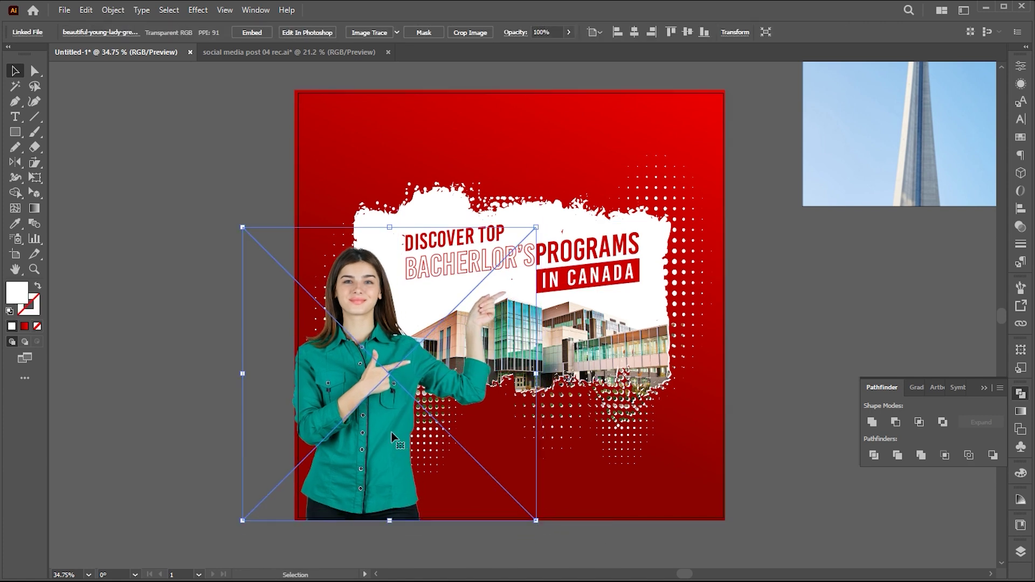
pyautogui.click(780, 348)
# Step: Move the SAMPLE CONSULTANTS logo to the top of the post and center it horizontally
pyautogui.moveTo(792, 315); pyautogui.dragTo(344, 429)
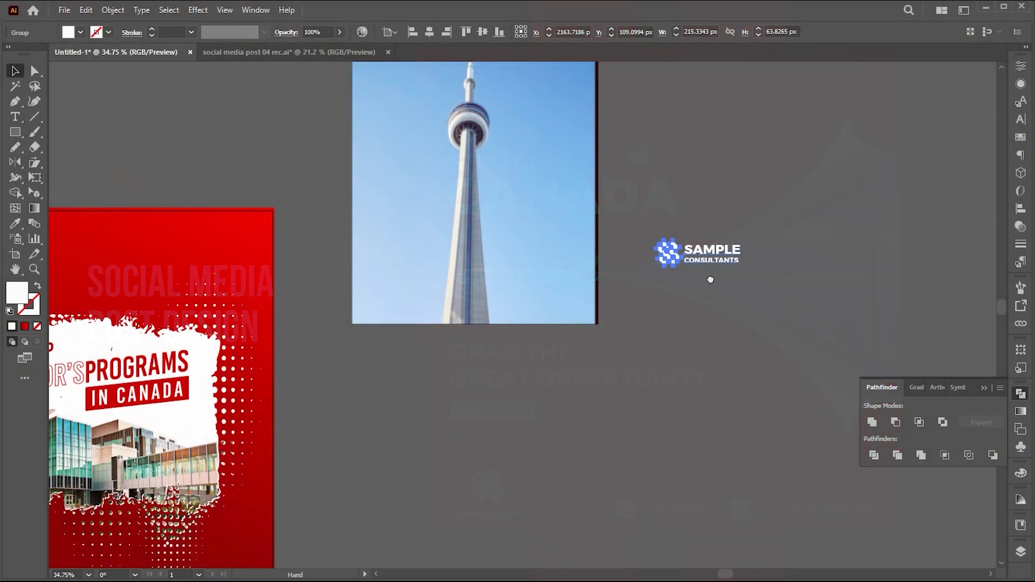
pyautogui.hscroll(-8, 593, 312)
pyautogui.moveTo(906, 228); pyautogui.dragTo(870, 233)
pyautogui.moveTo(702, 259); pyautogui.dragTo(476, 234)
pyautogui.click(429, 36)
# Step: Start a Pen tool path at the tower photo's lower-left shaft corner and trace the left edge up to the observation pod
pyautogui.click(669, 298)
pyautogui.moveTo(704, 417); pyautogui.dragTo(685, 299)
pyautogui.moveTo(876, 333); pyautogui.dragTo(648, 303)
pyautogui.moveTo(610, 130); pyautogui.dragTo(662, 242)
pyautogui.moveTo(650, 146); pyautogui.dragTo(616, 384)
pyautogui.moveTo(635, 374); pyautogui.dragTo(582, 324)
pyautogui.press('z')
pyautogui.moveTo(552, 245); pyautogui.dragTo(709, 310)
pyautogui.moveTo(581, 500); pyautogui.dragTo(543, 310)
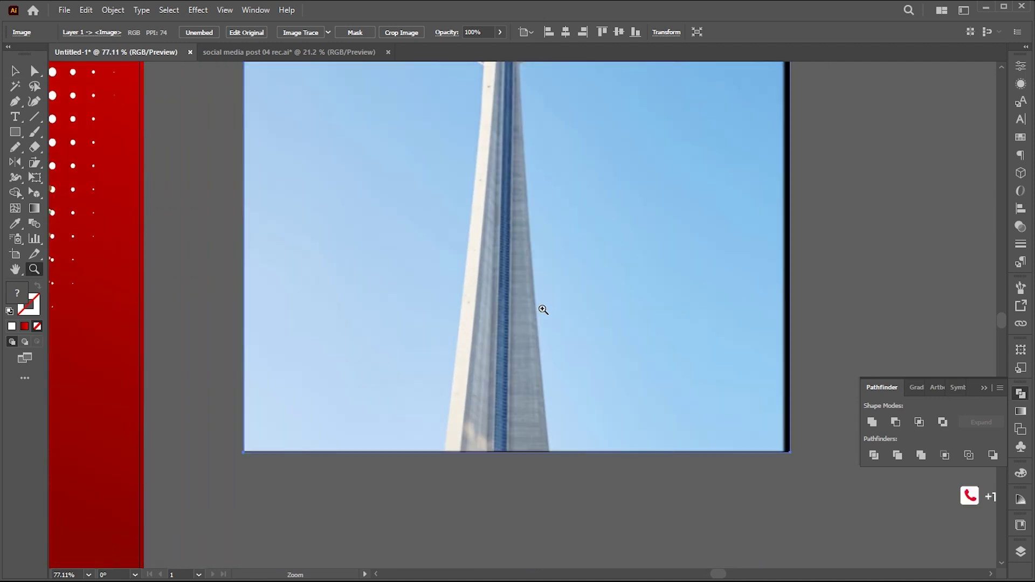
pyautogui.click(445, 452)
pyautogui.moveTo(473, 305); pyautogui.dragTo(453, 513)
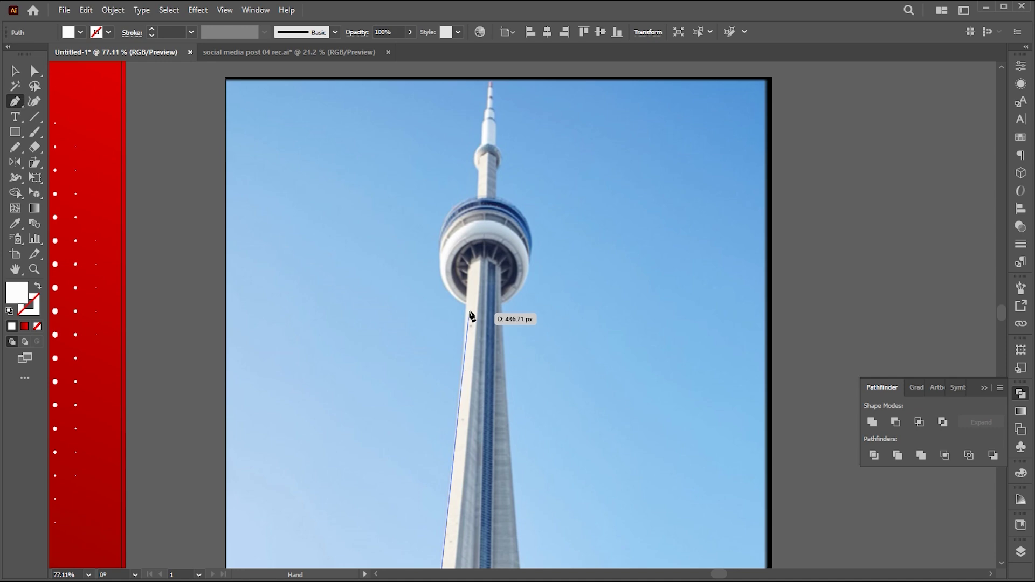
pyautogui.click(468, 305)
# Step: Continue the Pen path with curves around the left side of the observation pod and the small collar above it
pyautogui.press('z')
pyautogui.moveTo(442, 295); pyautogui.dragTo(595, 317)
pyautogui.scroll(3, 520, 328)
pyautogui.moveTo(436, 343); pyautogui.dragTo(435, 283)
pyautogui.moveTo(426, 246); pyautogui.dragTo(426, 246)
pyautogui.moveTo(542, 140); pyautogui.dragTo(651, 183)
pyautogui.moveTo(590, 178); pyautogui.dragTo(534, 369)
pyautogui.click(484, 388)
pyautogui.click(491, 309)
pyautogui.moveTo(509, 210); pyautogui.dragTo(522, 296)
# Step: Trace the left edge of the tower's spire with anchor points from the collar up to the tip
pyautogui.click(480, 336)
pyautogui.click(486, 266)
pyautogui.click(492, 256)
pyautogui.click(492, 232)
pyautogui.click(500, 222)
pyautogui.click(500, 194)
pyautogui.click(503, 189)
pyautogui.click(503, 162)
pyautogui.click(508, 160)
pyautogui.click(510, 143)
# Step: Trace the spire's right edge down toward the collar, switching the path to a white stroke with no fill
pyautogui.click(513, 160)
pyautogui.click(516, 163)
pyautogui.click(513, 185)
pyautogui.click(38, 286)
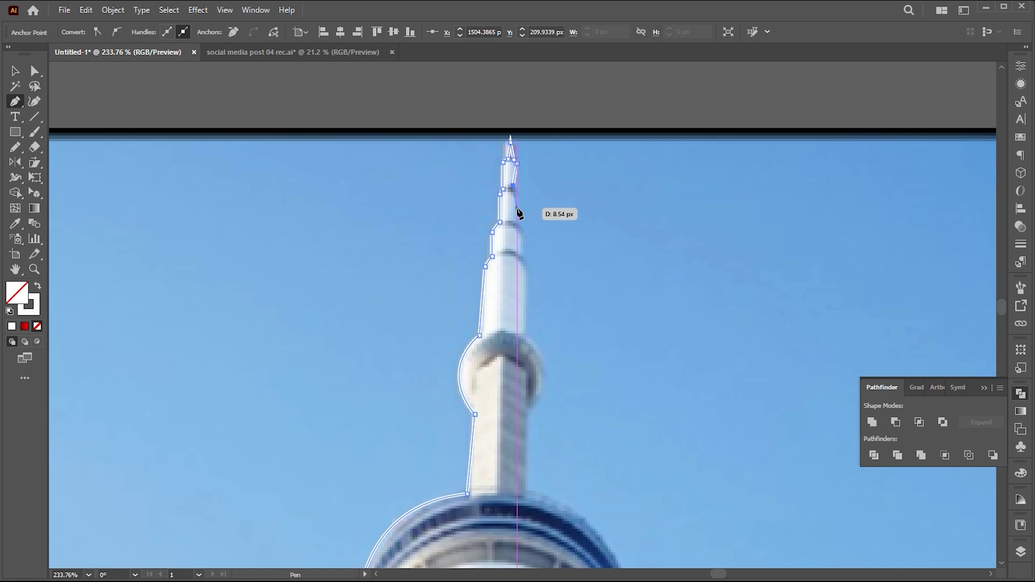
pyautogui.moveTo(514, 183); pyautogui.dragTo(566, 161)
pyautogui.moveTo(512, 108); pyautogui.dragTo(493, 229)
pyautogui.moveTo(504, 364); pyautogui.dragTo(511, 381)
pyautogui.moveTo(516, 292); pyautogui.dragTo(511, 295)
pyautogui.click(511, 381)
pyautogui.click(517, 411)
pyautogui.moveTo(516, 428); pyautogui.dragTo(497, 302)
pyautogui.click(497, 363)
pyautogui.moveTo(511, 410); pyautogui.dragTo(478, 224)
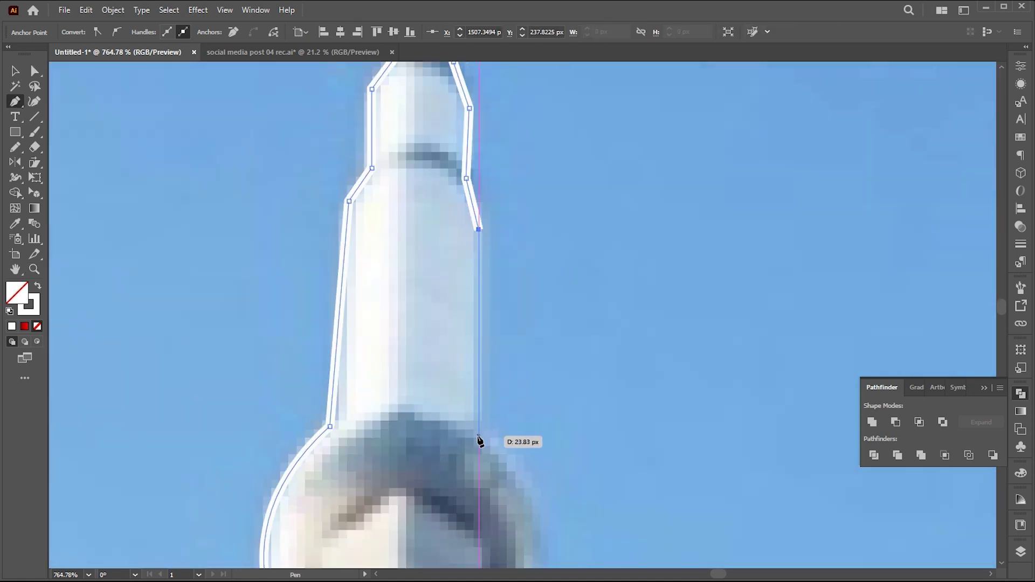
# Step: Trace the right side of the collar, observation pod and shaft down to the base, and close the path
pyautogui.scroll(-3, 446, 341)
pyautogui.moveTo(442, 338); pyautogui.dragTo(320, 482)
pyautogui.moveTo(532, 353); pyautogui.dragTo(195, 138)
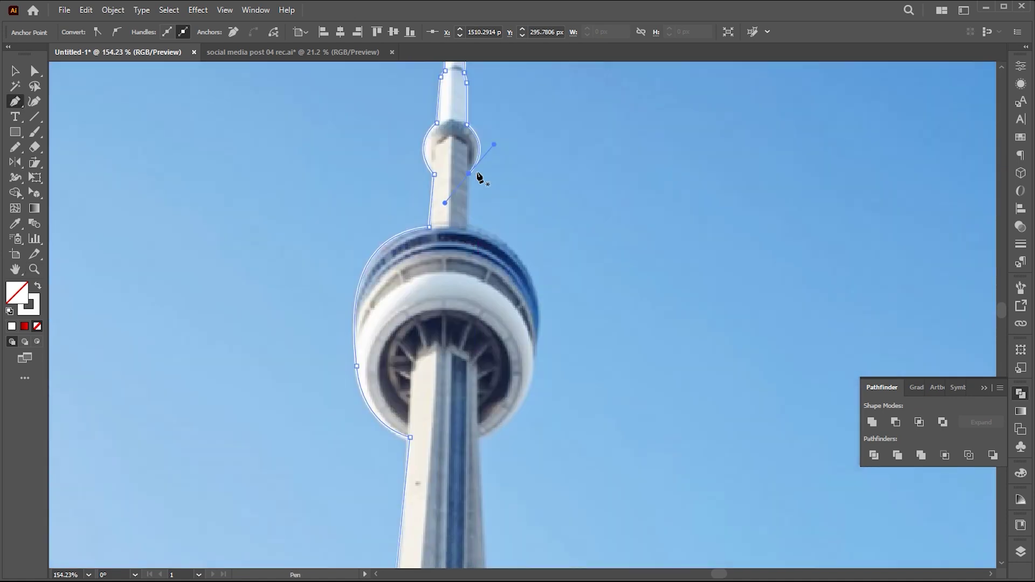
pyautogui.scroll(-3, 470, 233)
pyautogui.moveTo(516, 208); pyautogui.dragTo(399, 323)
pyautogui.moveTo(488, 485); pyautogui.dragTo(528, 266)
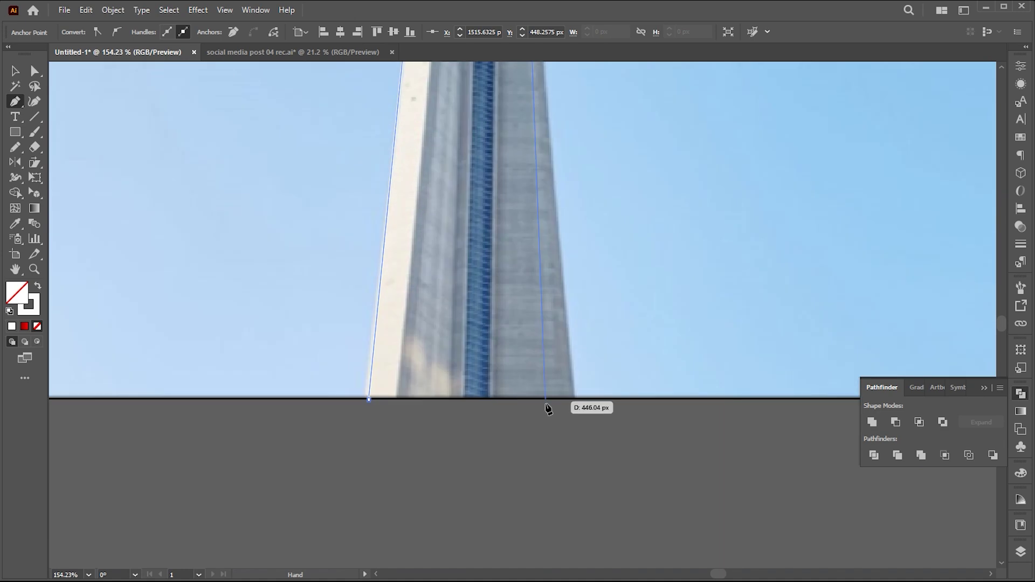
pyautogui.click(568, 394)
pyautogui.click(370, 399)
# Step: Select the tower photo together with the traced outline and clip the photo to that outline
pyautogui.moveTo(489, 388); pyautogui.dragTo(342, 318)
pyautogui.moveTo(477, 346); pyautogui.dragTo(489, 414)
pyautogui.press('v')
pyautogui.moveTo(727, 209); pyautogui.dragTo(505, 311)
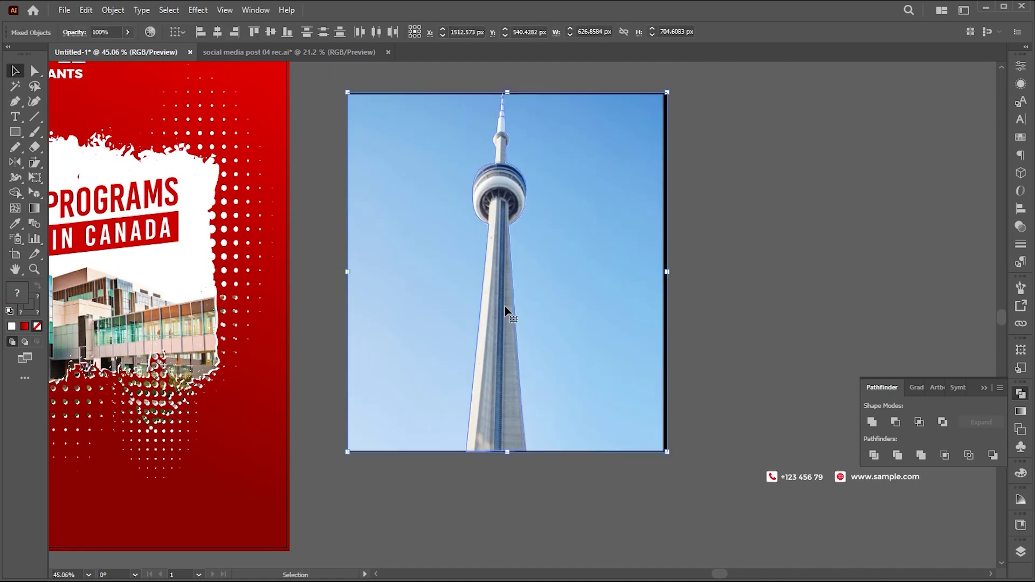
pyautogui.click(113, 10)
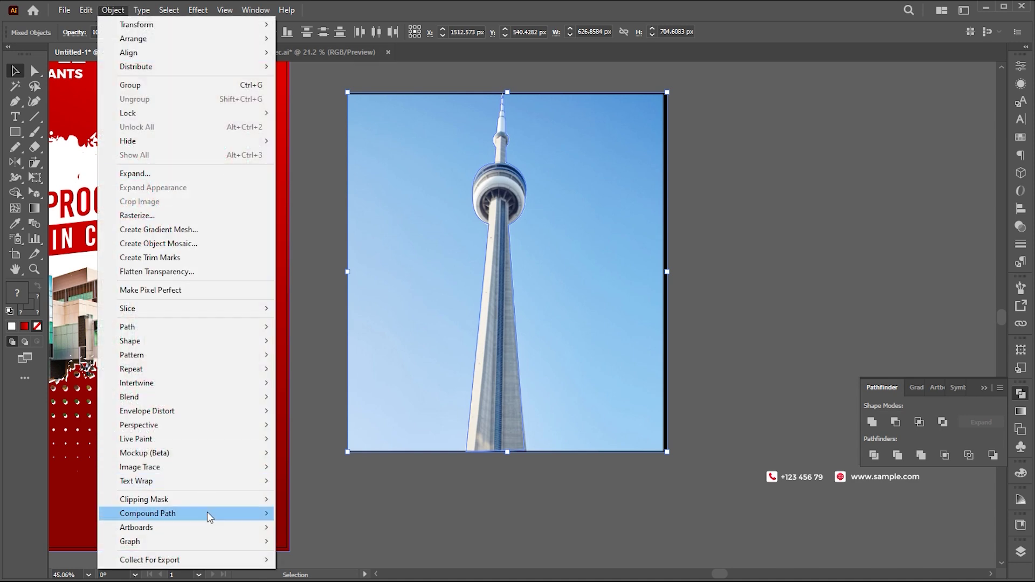
pyautogui.click(306, 498)
# Step: Enlarge the cut-out tower proportionally beside the post to about 203 x 1195 px
pyautogui.hscroll(-5, 679, 312)
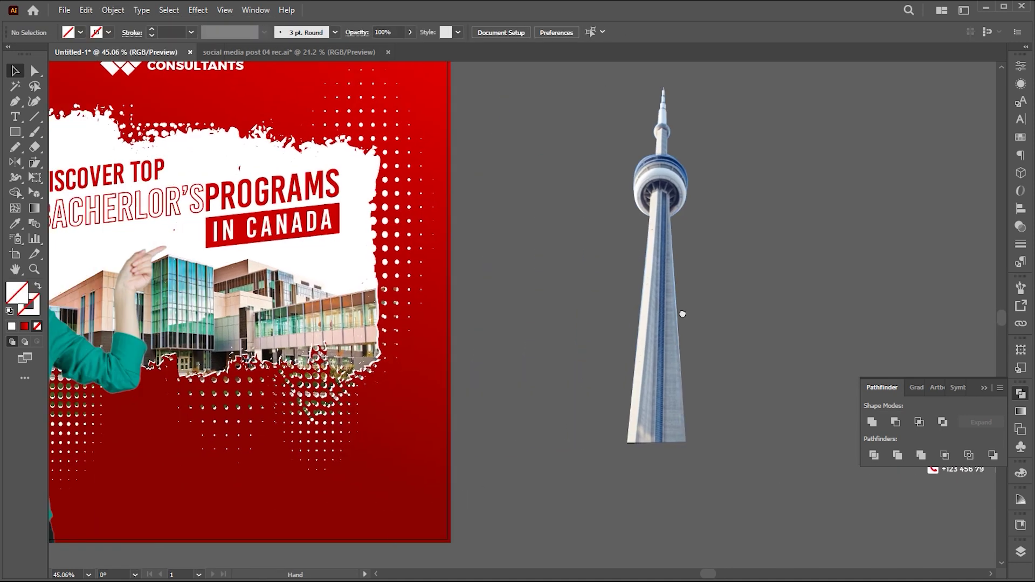
pyautogui.moveTo(694, 309); pyautogui.dragTo(737, 313)
pyautogui.press('z')
pyautogui.moveTo(736, 314); pyautogui.dragTo(763, 311)
pyautogui.press('v')
pyautogui.moveTo(682, 347); pyautogui.dragTo(516, 424)
pyautogui.moveTo(563, 344); pyautogui.dragTo(581, 343)
pyautogui.moveTo(534, 401); pyautogui.dragTo(456, 348)
# Step: Refine the clipping path under the left side of the observation pod by adjusting its anchor point and the neighbouring curve handle
pyautogui.press('z')
pyautogui.moveTo(524, 280); pyautogui.dragTo(508, 280)
pyautogui.press('v')
pyautogui.moveTo(477, 338); pyautogui.dragTo(650, 317)
pyautogui.press('z')
pyautogui.moveTo(650, 242); pyautogui.dragTo(780, 237)
pyautogui.moveTo(600, 138); pyautogui.dragTo(814, 210)
pyautogui.press('a')
pyautogui.click(604, 209)
pyautogui.moveTo(603, 211); pyautogui.dragTo(601, 202)
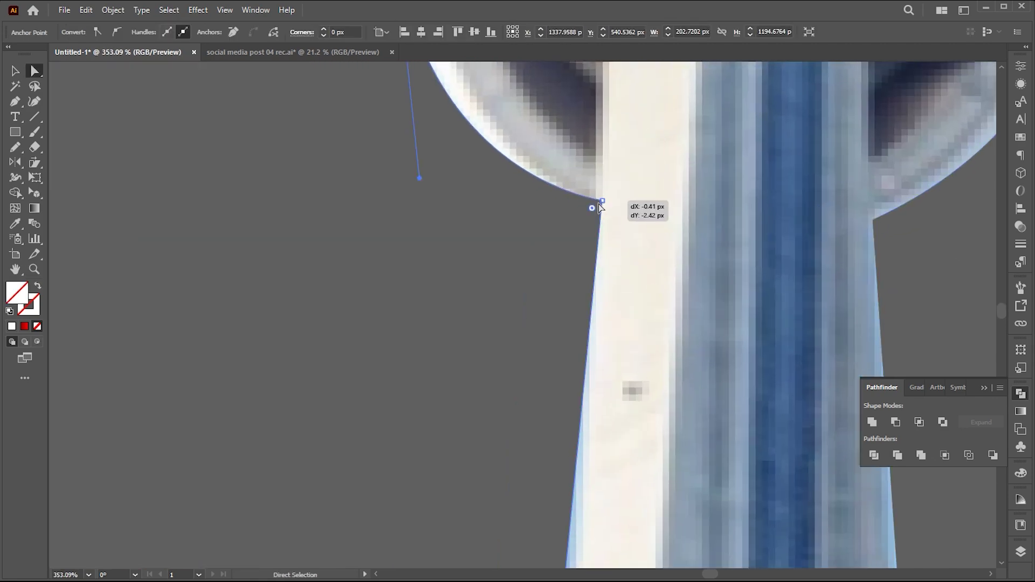
pyautogui.moveTo(498, 142); pyautogui.dragTo(532, 401)
pyautogui.moveTo(454, 437); pyautogui.dragTo(455, 425)
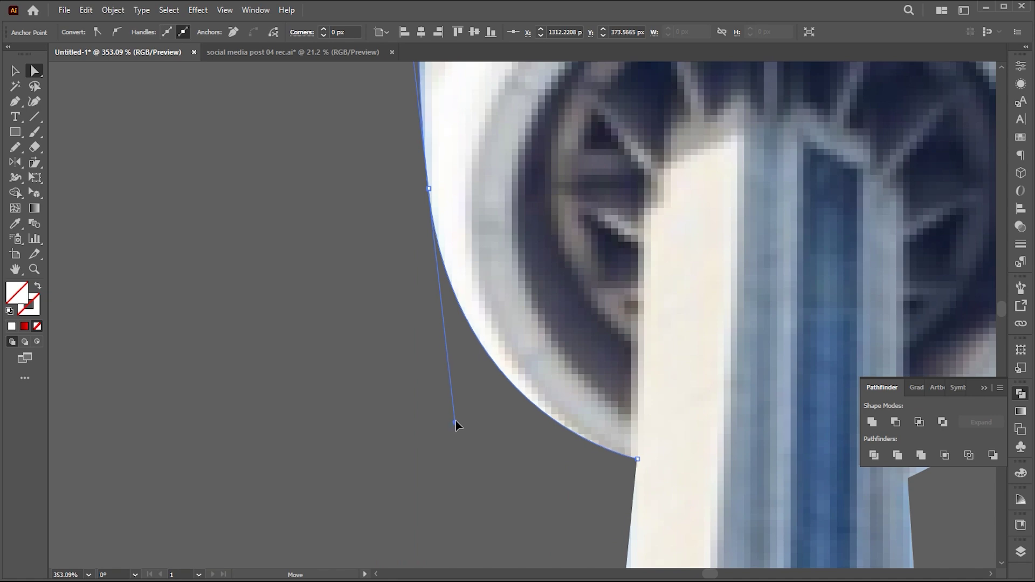
# Step: Correct the clipping path's anchor point at the lower-left corner of the tower's base
pyautogui.press('z')
pyautogui.moveTo(614, 457); pyautogui.dragTo(528, 468)
pyautogui.moveTo(600, 492); pyautogui.dragTo(565, 175)
pyautogui.moveTo(583, 426); pyautogui.dragTo(574, 129)
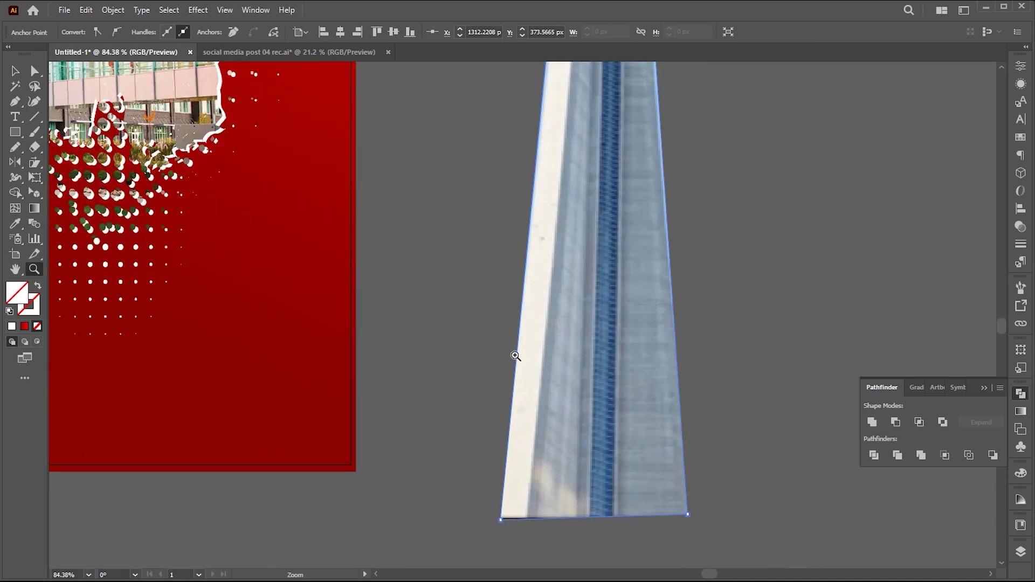
pyautogui.moveTo(503, 385); pyautogui.dragTo(523, 483)
pyautogui.hotkey('ctrl', 'space')
pyautogui.moveTo(490, 554); pyautogui.dragTo(514, 520)
# Step: Move the cut-out tower onto the right side of the post and scale it down to about 163 x 966 px
pyautogui.hotkey('ctrl', 'space')
pyautogui.moveTo(549, 403); pyautogui.dragTo(423, 363)
pyautogui.moveTo(468, 285); pyautogui.dragTo(507, 334)
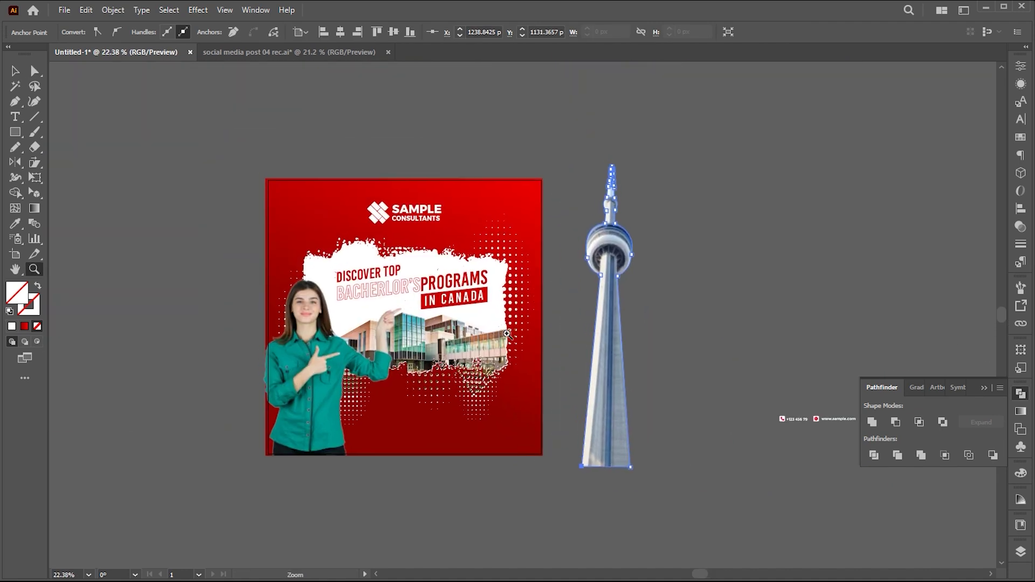
pyautogui.scroll(2, 507, 334)
pyautogui.press('v')
pyautogui.moveTo(667, 297); pyautogui.dragTo(515, 296)
pyautogui.moveTo(548, 99); pyautogui.dragTo(537, 129)
pyautogui.moveTo(508, 216); pyautogui.dragTo(509, 262)
pyautogui.click(625, 225)
pyautogui.moveTo(544, 161)
pyautogui.mouseDown()
pyautogui.moveTo(554, 155)
pyautogui.moveTo(544, 163)
pyautogui.mouseUp()
pyautogui.moveTo(513, 249); pyautogui.dragTo(515, 253)
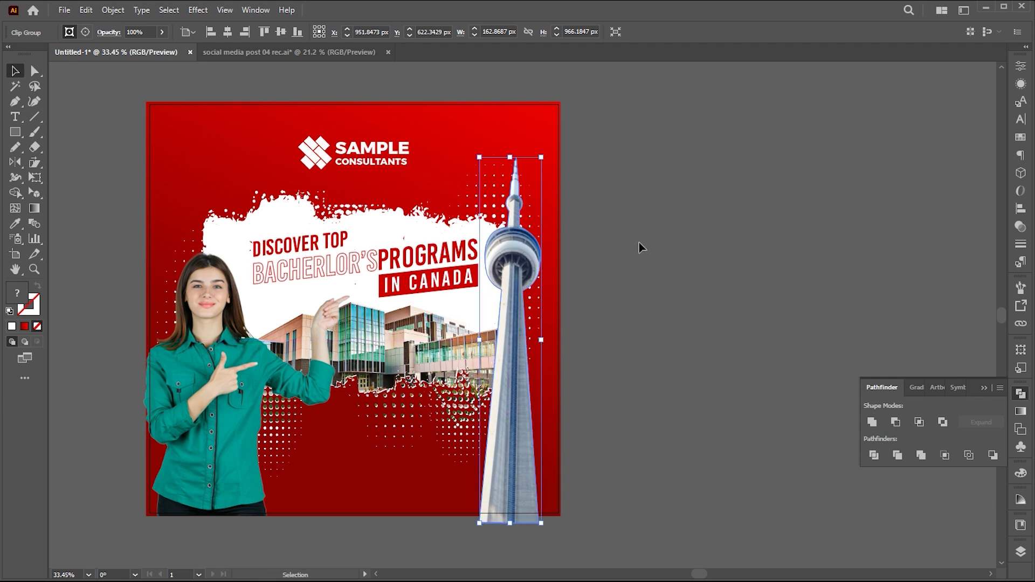
# Step: Shift the headline group slightly left, away from the tower's observation pod
pyautogui.click(614, 253)
pyautogui.click(473, 250)
pyautogui.moveTo(443, 252); pyautogui.dragTo(439, 254)
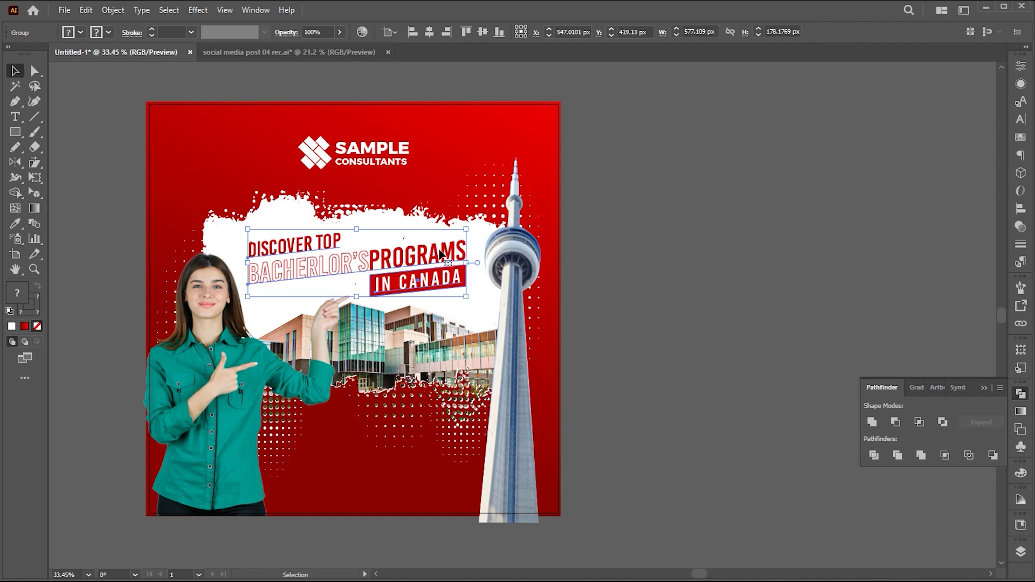
# Step: Nudge the woman's photo slightly to the right and fine-tune its size from the lower-right corner
pyautogui.click(260, 384)
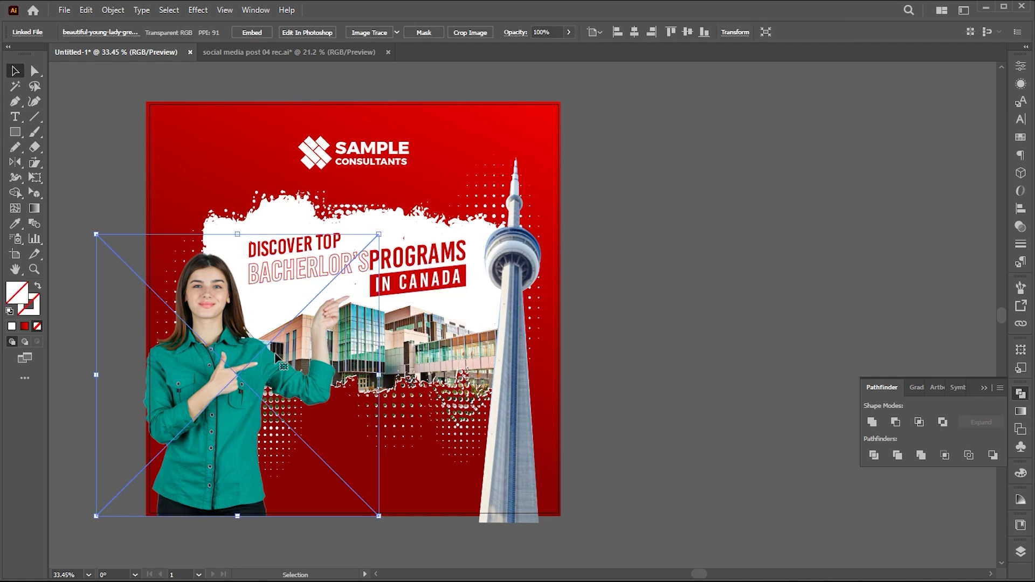
pyautogui.moveTo(273, 354); pyautogui.dragTo(276, 350)
pyautogui.moveTo(381, 513); pyautogui.dragTo(385, 516)
pyautogui.click(629, 260)
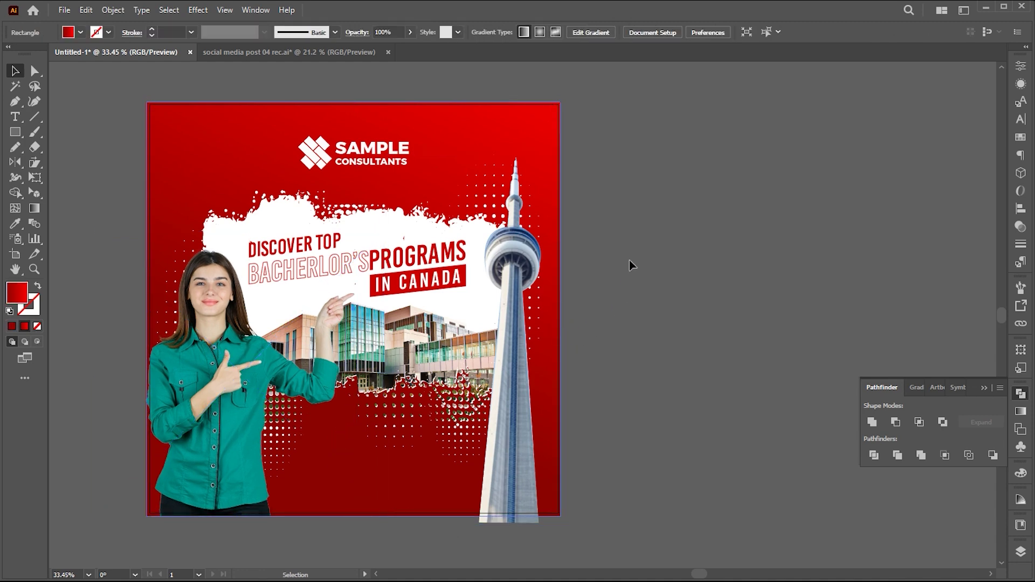
# Step: Apply a Multiply drop shadow to the tower with 30% opacity, -6 px X offset and 5 px Y offset
pyautogui.click(529, 256)
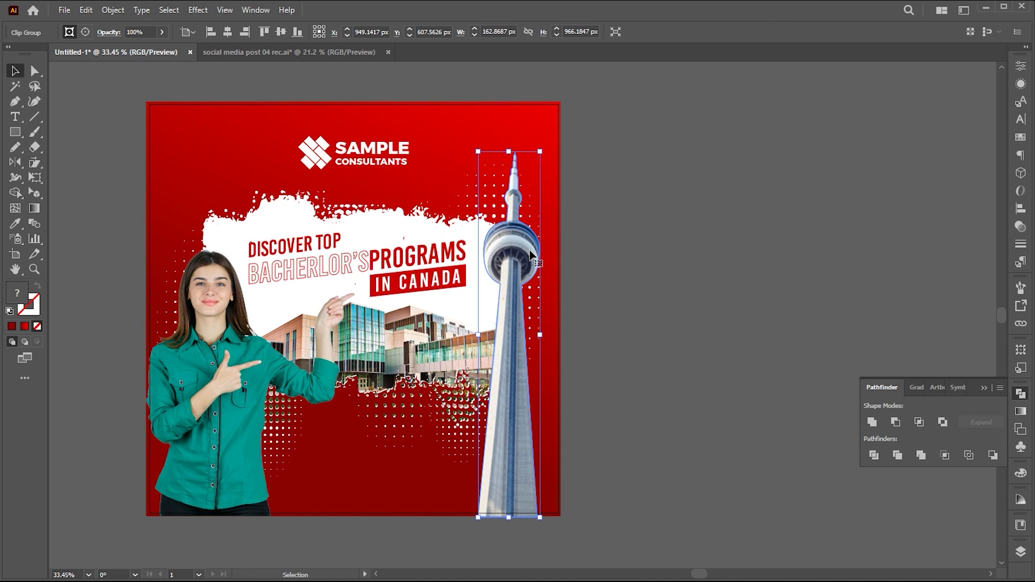
pyautogui.click(190, 13)
pyautogui.moveTo(253, 154)
pyautogui.click(386, 156)
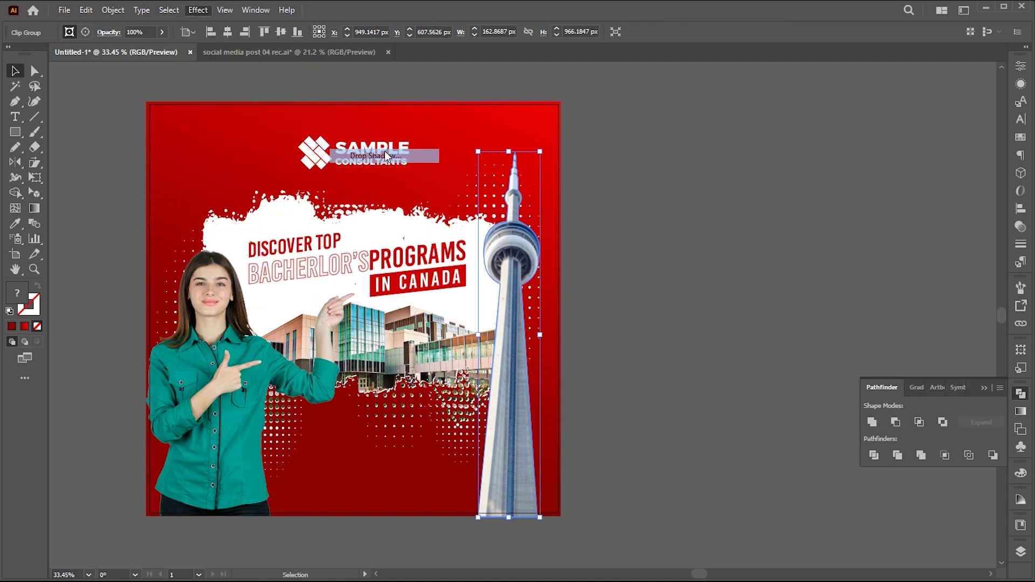
pyautogui.moveTo(1022, 186); pyautogui.dragTo(714, 173)
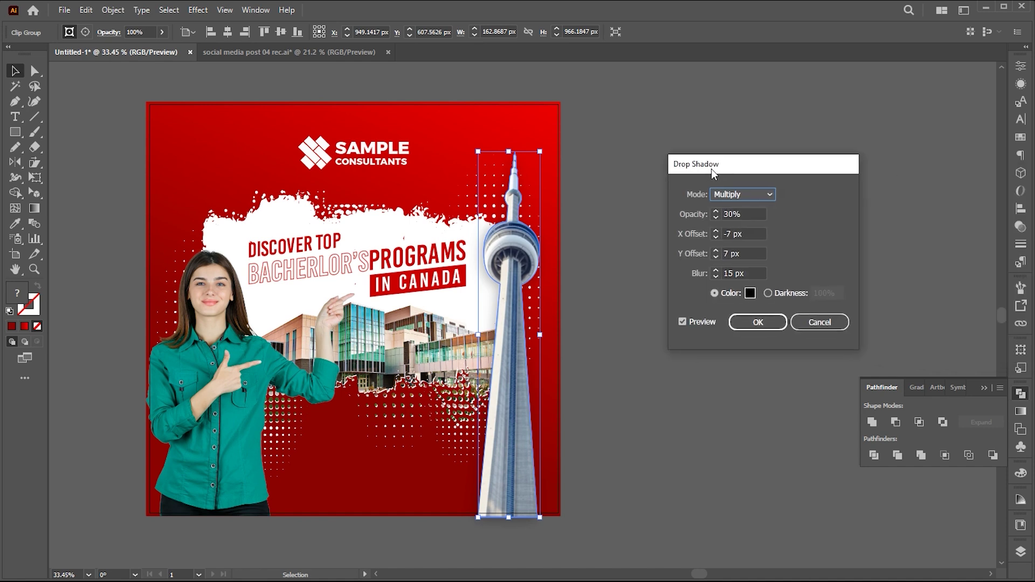
pyautogui.click(691, 322)
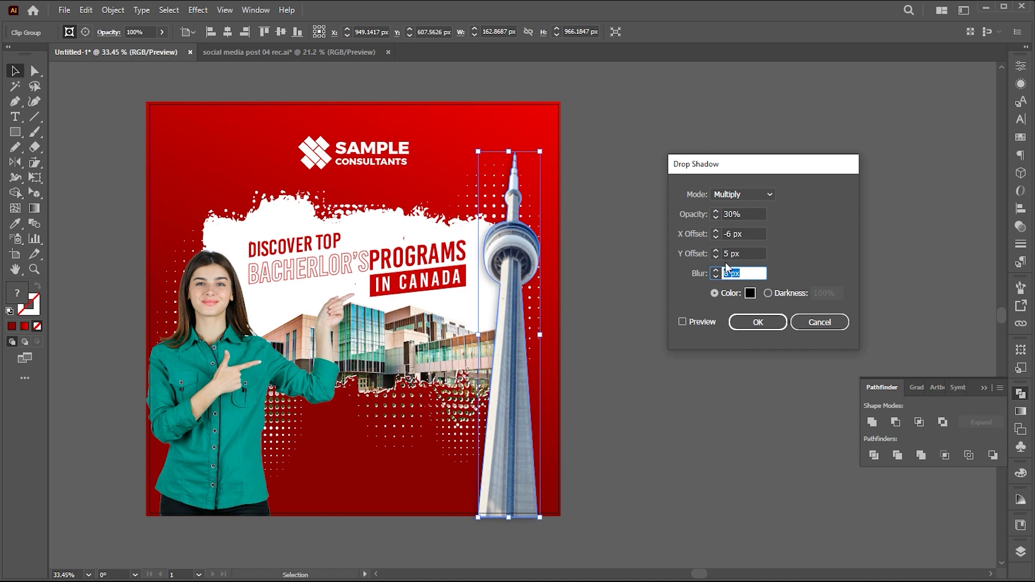
pyautogui.click(756, 322)
# Step: Expand the tower's appearance and move only its shadow image slightly down and to the left
pyautogui.click(113, 10)
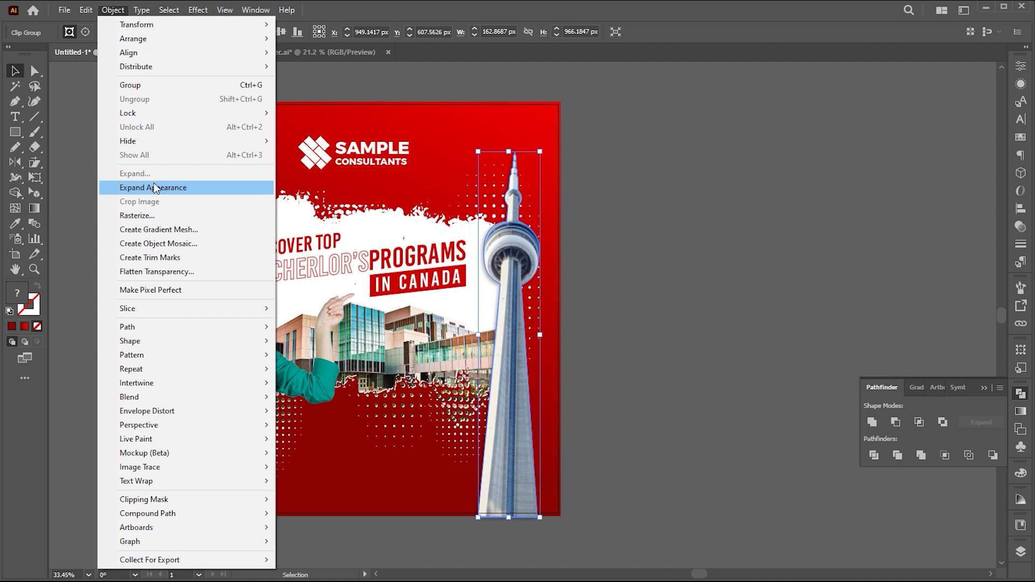
pyautogui.click(154, 184)
pyautogui.click(670, 226)
pyautogui.press('a')
pyautogui.moveTo(491, 291); pyautogui.dragTo(490, 300)
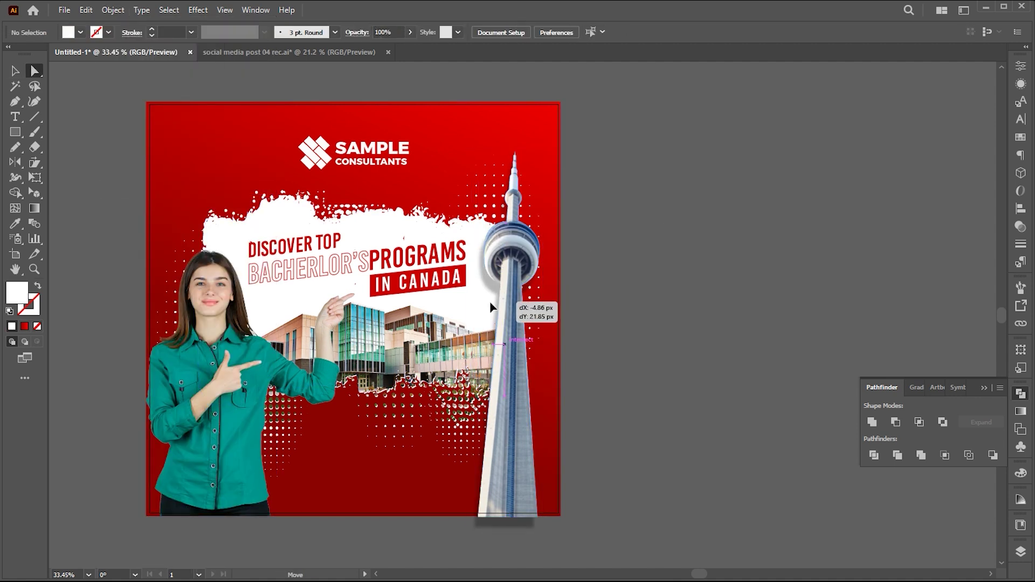
pyautogui.moveTo(489, 304); pyautogui.dragTo(487, 304)
pyautogui.moveTo(609, 308); pyautogui.dragTo(606, 295)
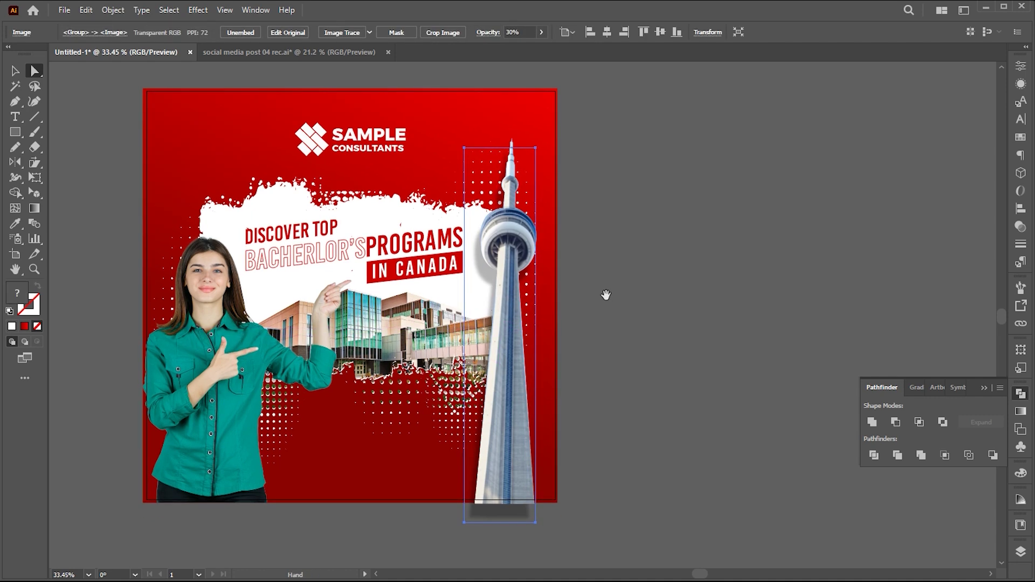
# Step: Ungroup the tower and its expanded shadow
pyautogui.press('v')
pyautogui.rightClick(507, 235)
pyautogui.click(565, 400)
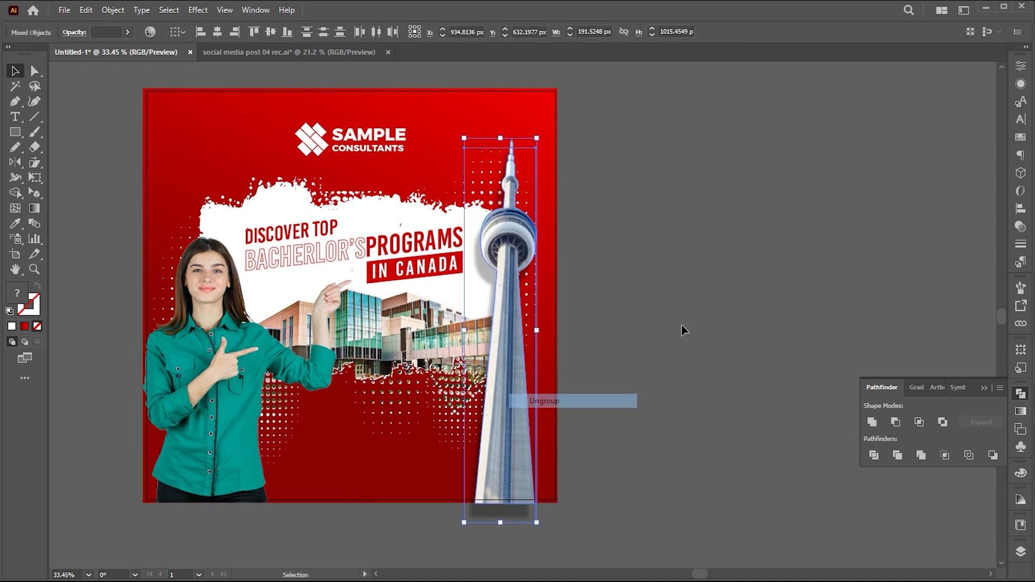
pyautogui.click(639, 277)
# Step: Draw a rectangle over the tower from the pod to the base and fill it with a vertical gradient, black above and white below
pyautogui.press('m')
pyautogui.moveTo(467, 200)
pyautogui.mouseDown()
pyautogui.moveTo(544, 374)
pyautogui.moveTo(555, 496)
pyautogui.mouseUp()
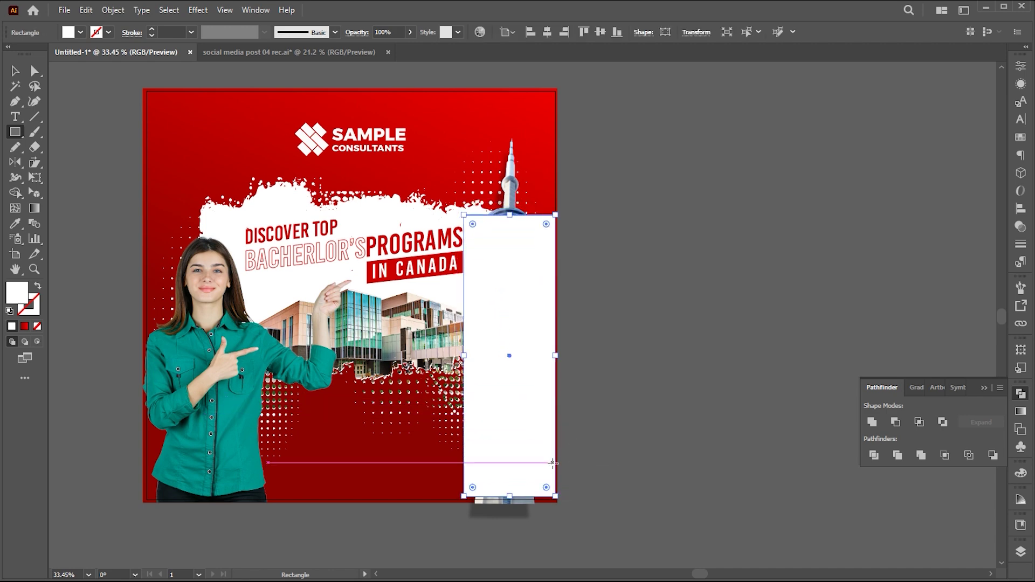
pyautogui.click(1020, 412)
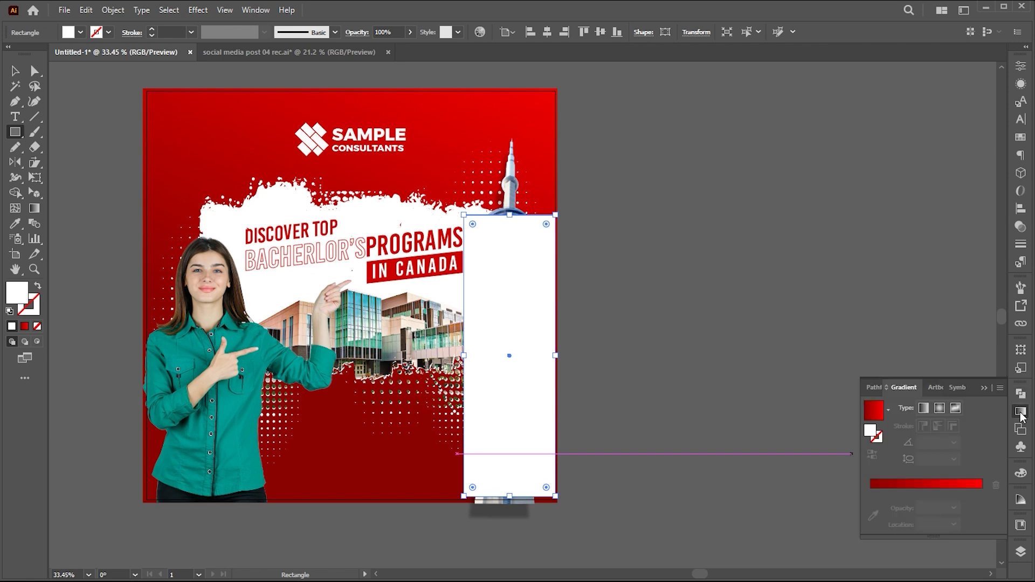
pyautogui.click(888, 411)
pyautogui.scroll(2, 884, 451)
pyautogui.click(835, 434)
pyautogui.press('g')
pyautogui.moveTo(533, 456); pyautogui.dragTo(523, 239)
pyautogui.press('v')
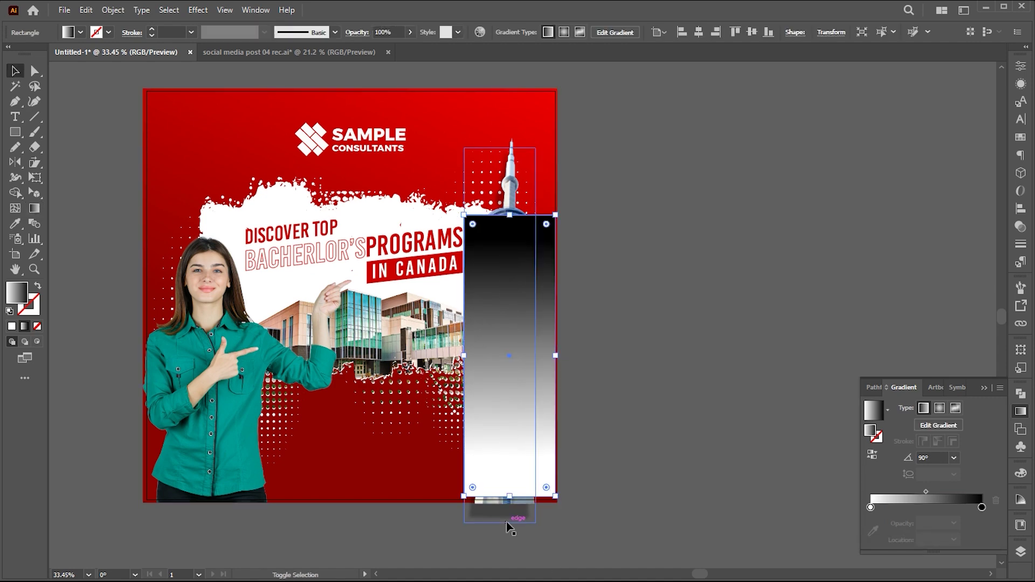
# Step: Make an opacity mask on the tower's shadow from the gradient rectangle
pyautogui.keyDown('shift'); pyautogui.click(506, 522); pyautogui.keyUp('shift')
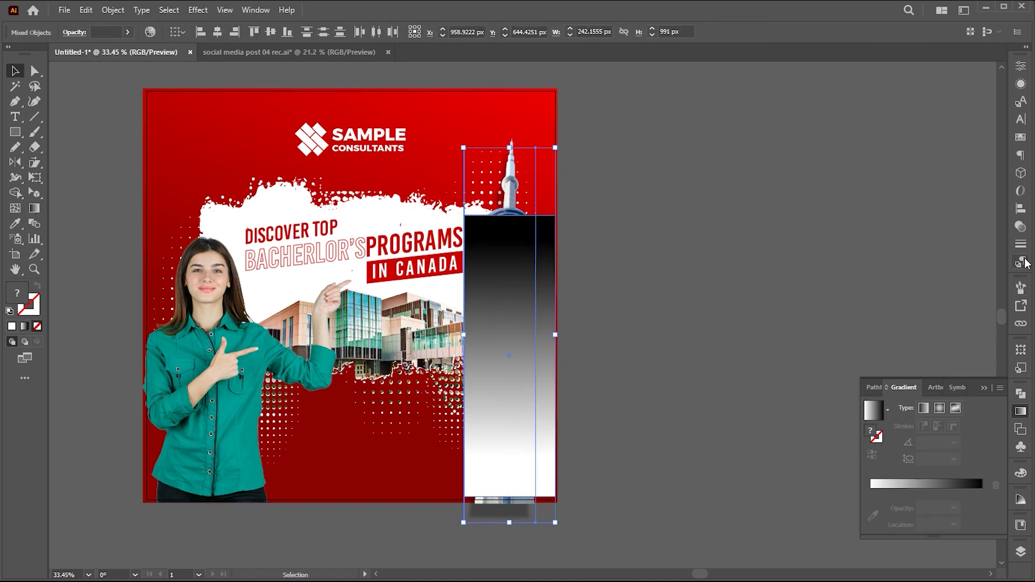
pyautogui.click(1026, 229)
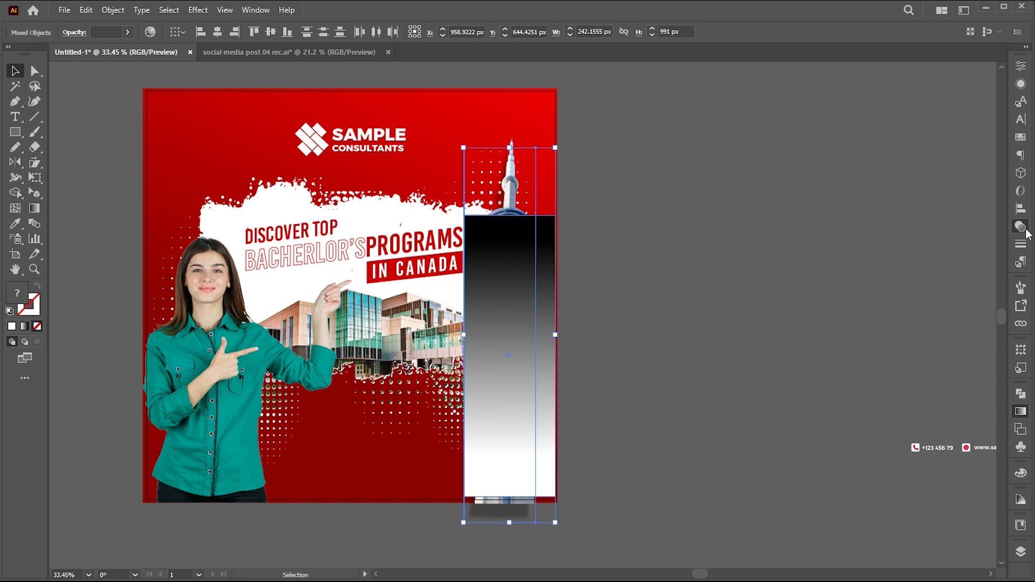
pyautogui.click(1025, 231)
pyautogui.click(978, 101)
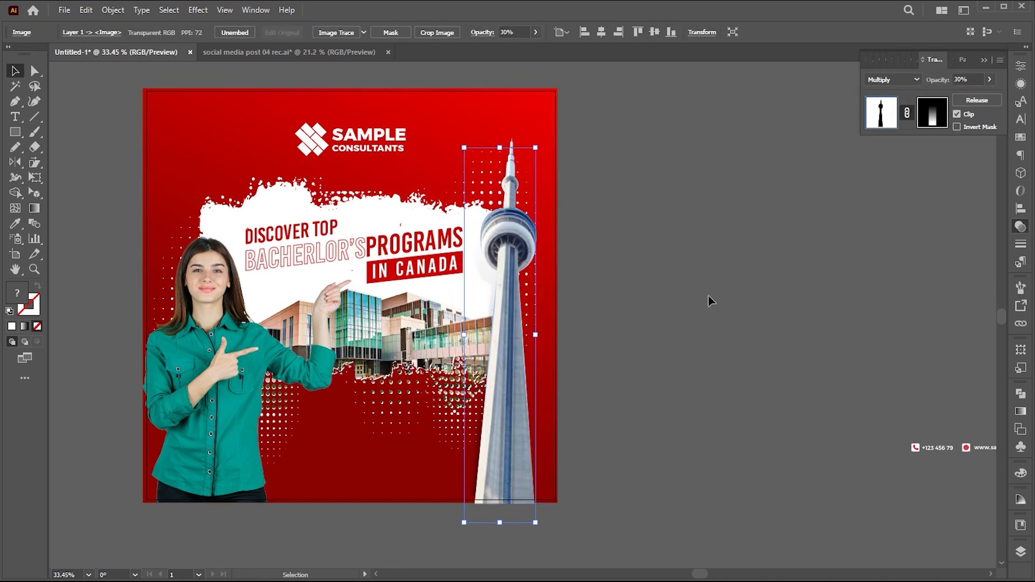
# Step: Reverse the mask's gradient to run from white at the pod to black near the base, and return to the normal artwork
pyautogui.click(935, 114)
pyautogui.press('g')
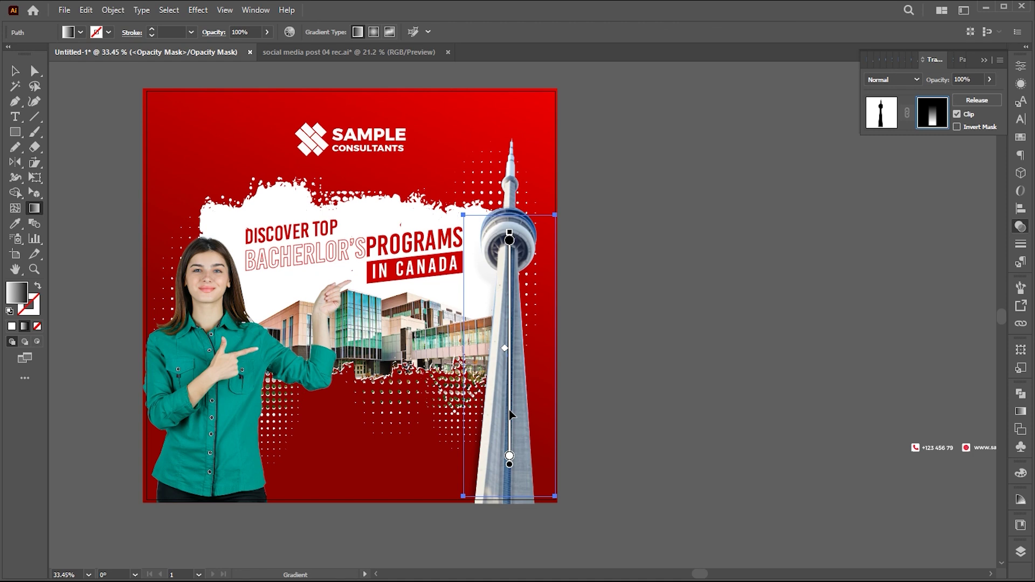
pyautogui.moveTo(539, 230); pyautogui.dragTo(527, 416)
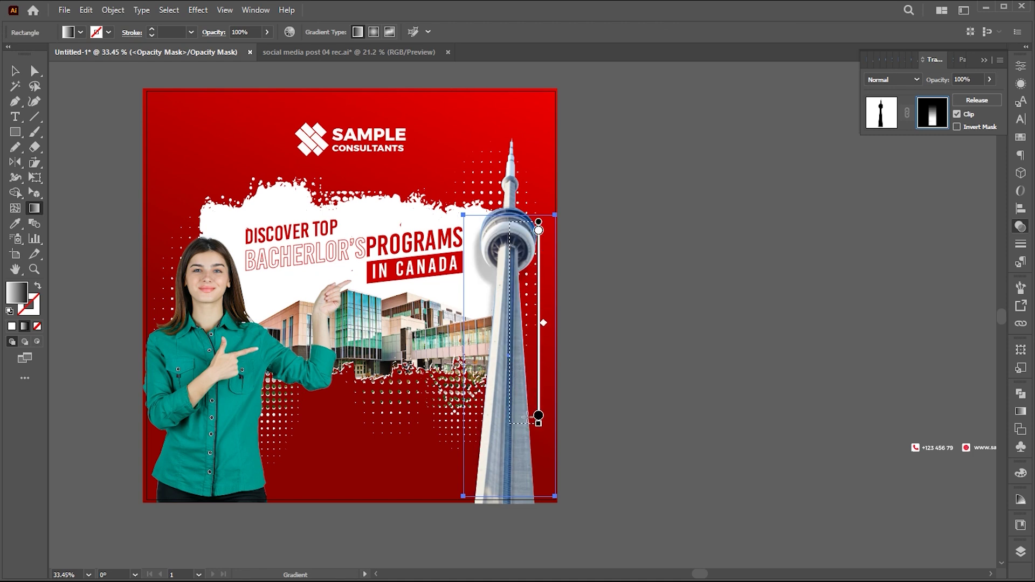
pyautogui.hotkey('ctrl', 'z')
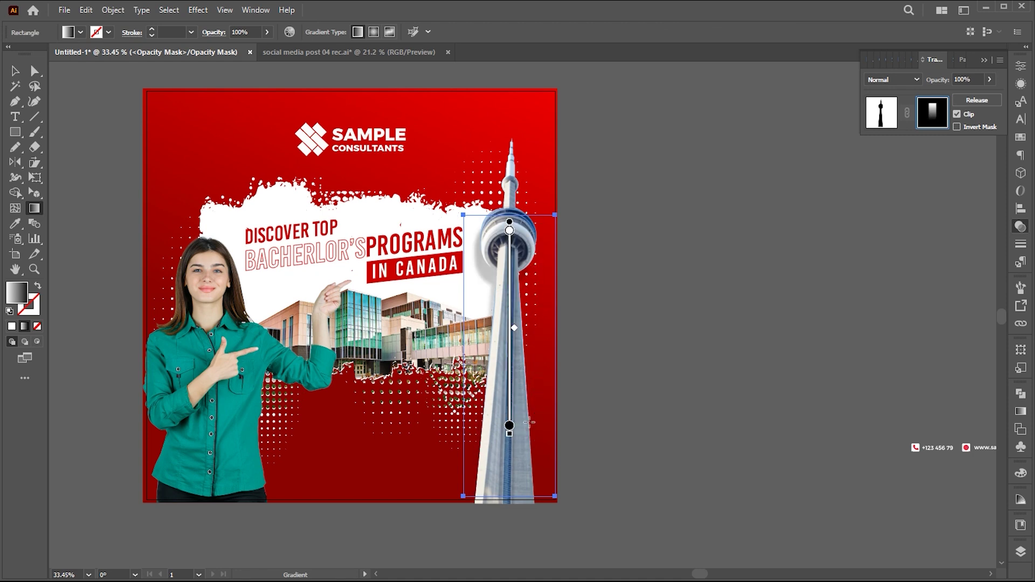
pyautogui.press('v')
pyautogui.click(646, 361)
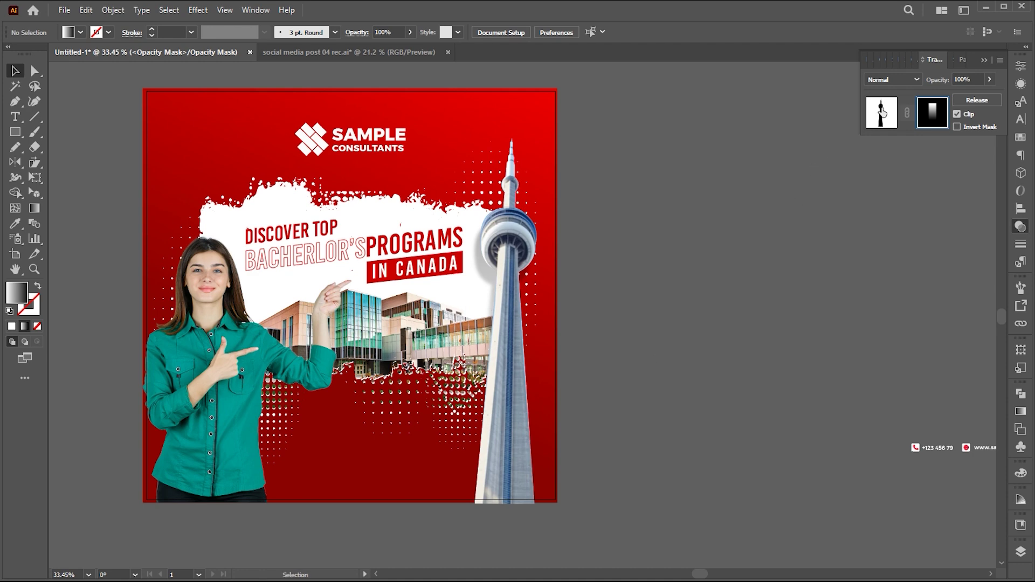
pyautogui.click(882, 112)
pyautogui.click(741, 312)
# Step: Move the phone and website group to the bottom of the post between the woman and the tower, enlarging it to about 478 px wide
pyautogui.hscroll(-5, 723, 307)
pyautogui.moveTo(720, 306); pyautogui.dragTo(506, 303)
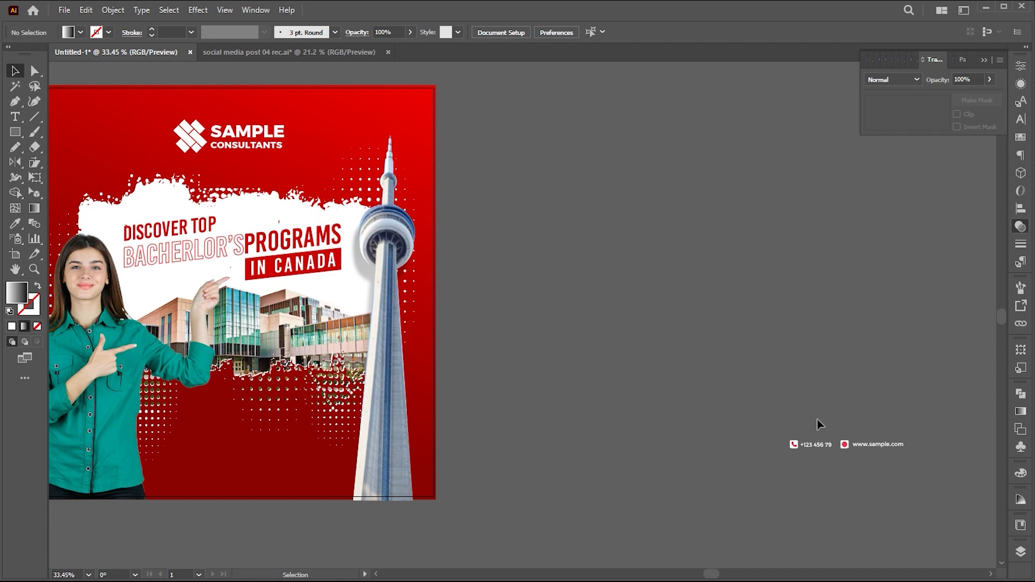
pyautogui.click(861, 446)
pyautogui.moveTo(825, 449); pyautogui.dragTo(319, 460)
pyautogui.hotkey('ctrl', 'space')
pyautogui.moveTo(353, 460); pyautogui.dragTo(607, 438)
pyautogui.press('v')
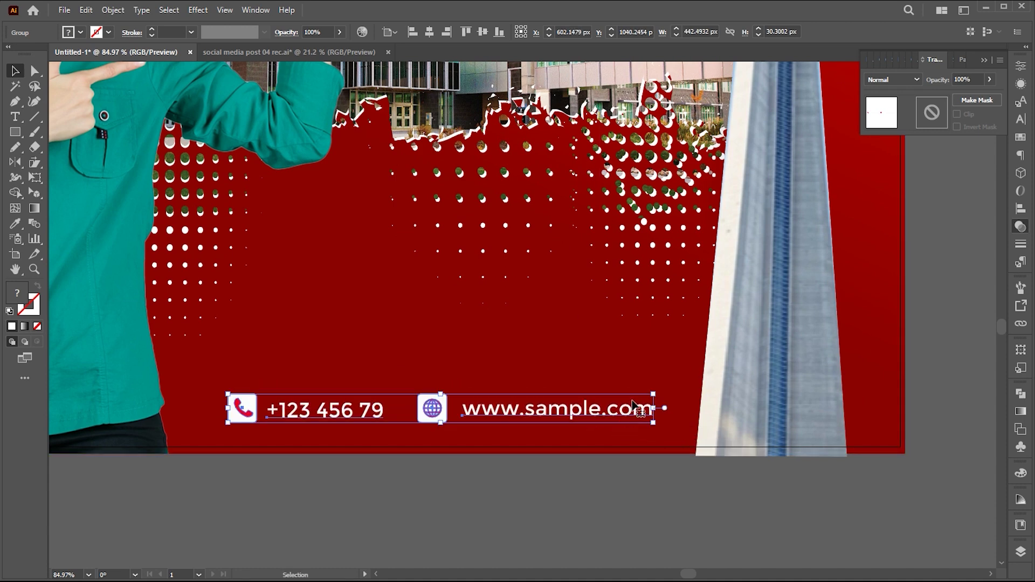
pyautogui.moveTo(653, 394); pyautogui.dragTo(493, 425)
# Step: Draw a circle about 5.6 px wide above the post's upper-left corner and give it the logo's white fill
pyautogui.press('z')
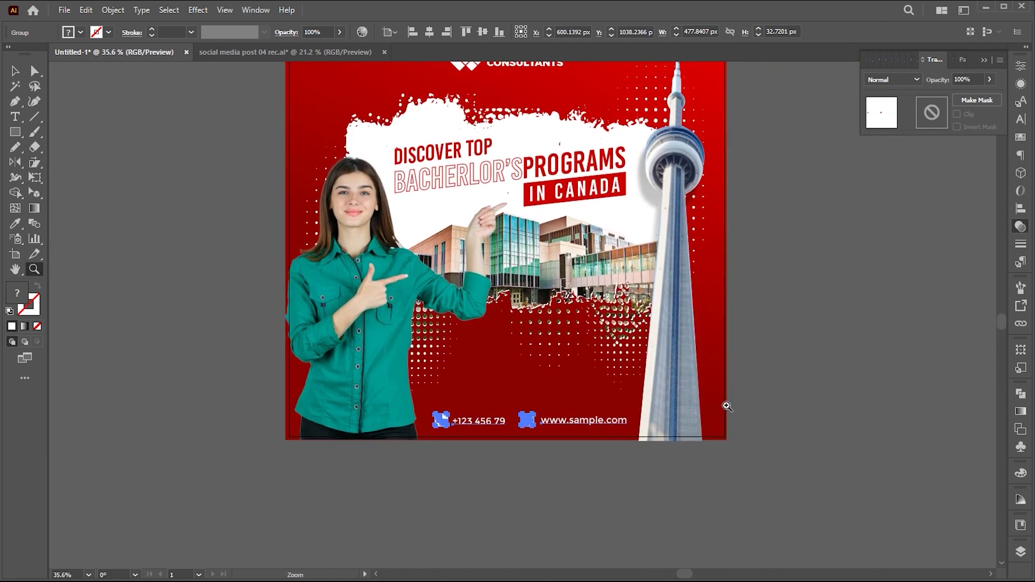
pyautogui.moveTo(727, 406); pyautogui.dragTo(715, 407)
pyautogui.moveTo(686, 345); pyautogui.dragTo(693, 490)
pyautogui.moveTo(765, 348); pyautogui.dragTo(798, 361)
pyautogui.press('v')
pyautogui.press('z')
pyautogui.moveTo(448, 202); pyautogui.dragTo(489, 209)
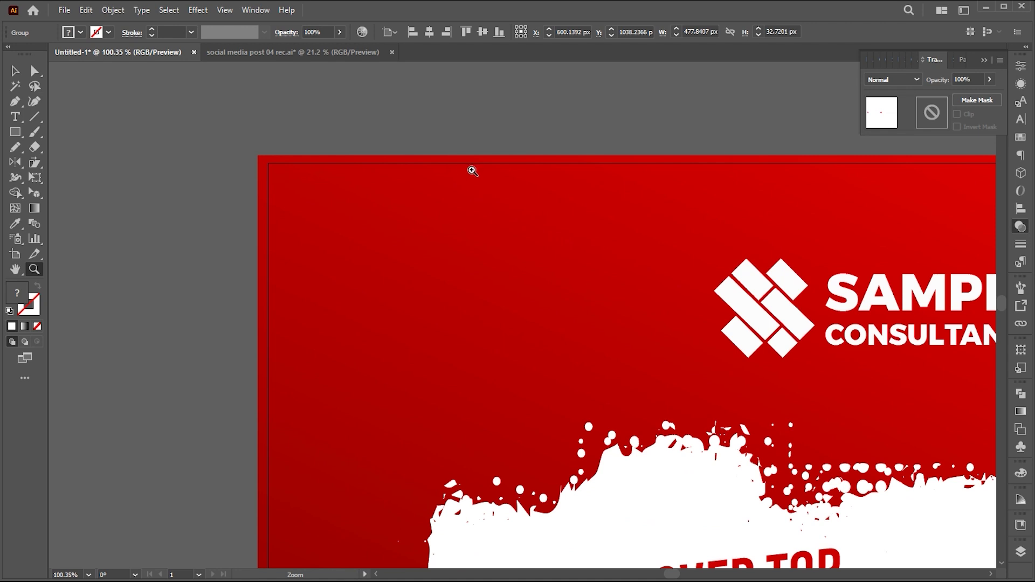
pyautogui.moveTo(278, 101); pyautogui.dragTo(278, 101)
pyautogui.press('v')
pyautogui.click(343, 111)
pyautogui.click(275, 98)
pyautogui.press('i')
pyautogui.click(756, 272)
pyautogui.press('v')
# Step: Duplicate the white dot horizontally into an evenly spaced row of five and group the row
pyautogui.click(304, 102)
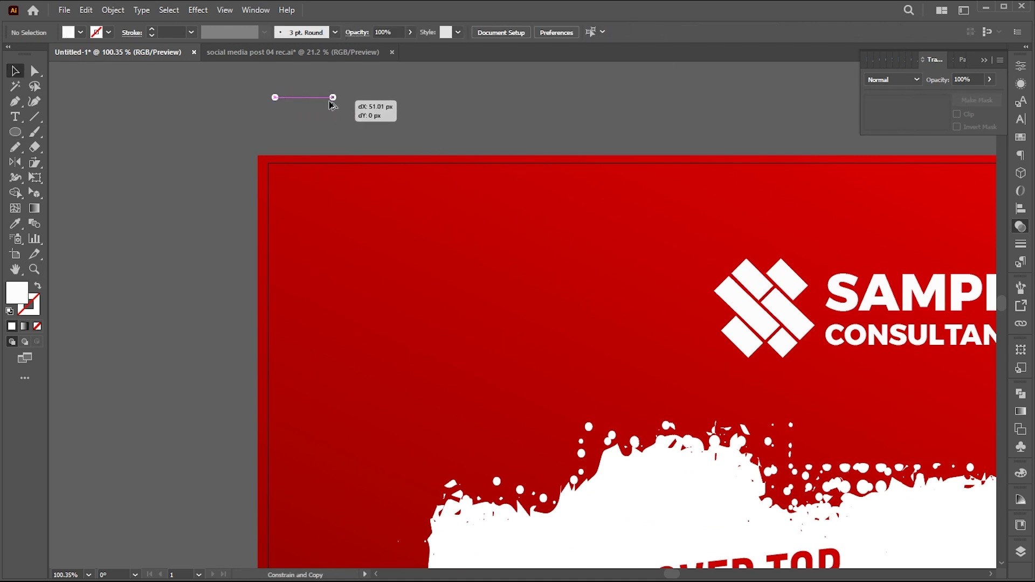
pyautogui.moveTo(330, 102); pyautogui.dragTo(311, 104)
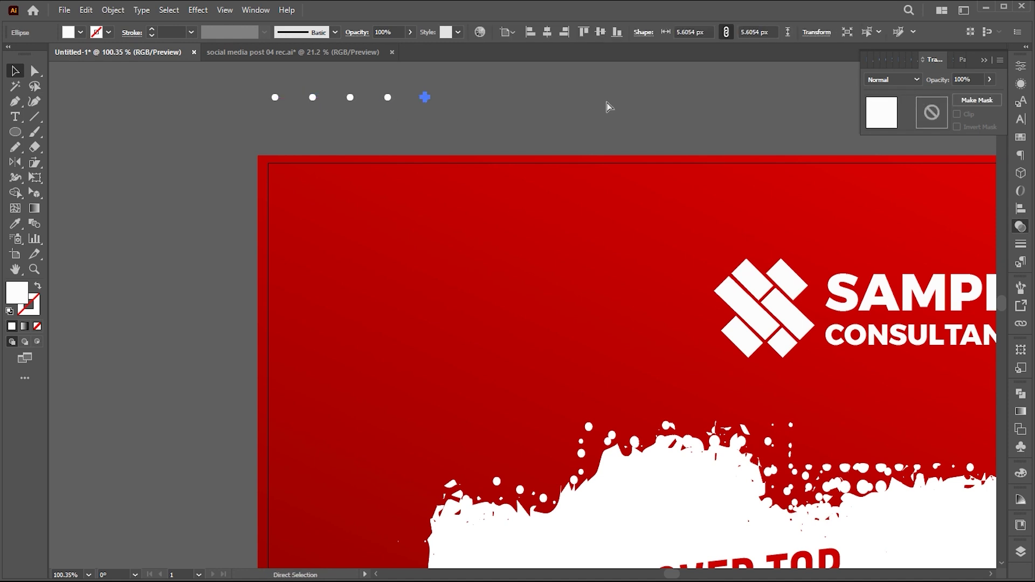
pyautogui.moveTo(263, 124); pyautogui.dragTo(266, 122)
pyautogui.hotkey('ctrl', 'g')
# Step: Copy the dot row downward to make three evenly spaced rows, and group them without the red background
pyautogui.moveTo(388, 97); pyautogui.dragTo(389, 129)
pyautogui.moveTo(474, 89); pyautogui.dragTo(256, 180)
pyautogui.keyDown('shift'); pyautogui.click(398, 207); pyautogui.keyUp('shift')
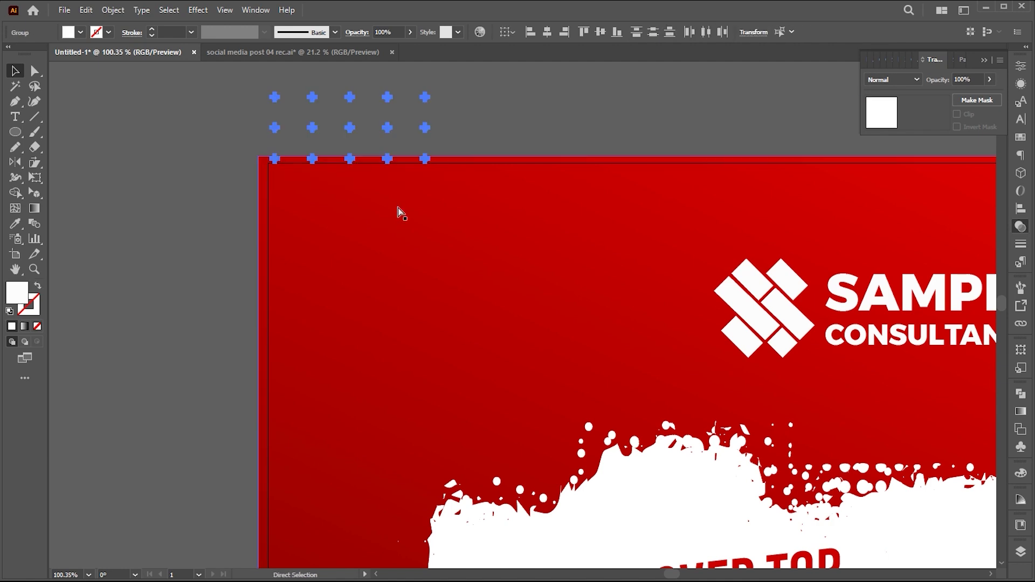
pyautogui.hotkey('ctrl', 'g')
# Step: Place the dot grid inside the post's upper-left corner and scale it down slightly
pyautogui.moveTo(391, 128); pyautogui.dragTo(406, 218)
pyautogui.moveTo(445, 253); pyautogui.dragTo(406, 235)
pyautogui.moveTo(378, 210); pyautogui.dragTo(385, 211)
pyautogui.click(437, 126)
pyautogui.moveTo(469, 269); pyautogui.dragTo(162, 237)
pyautogui.moveTo(552, 273); pyautogui.dragTo(531, 222)
pyautogui.moveTo(726, 283); pyautogui.dragTo(753, 310)
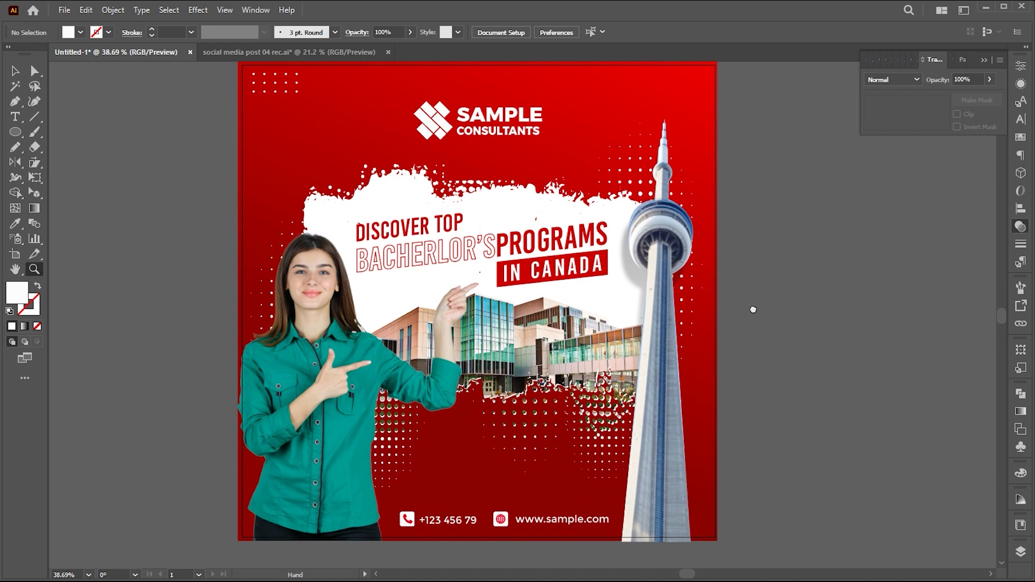